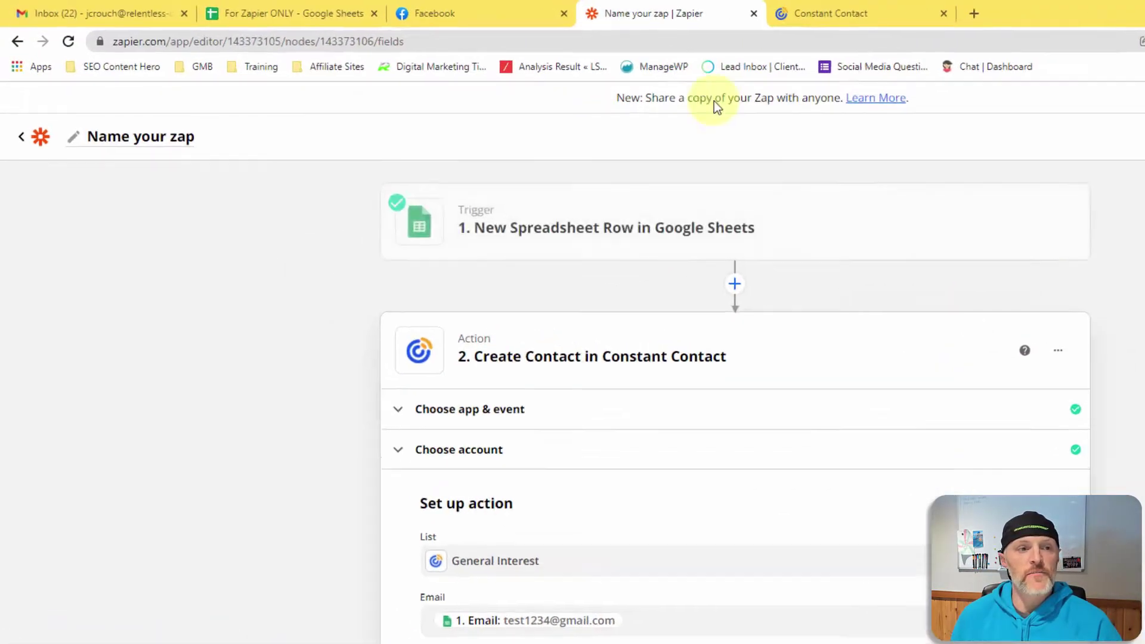
# - Switch to the 'For Zapier ONLY' practice spreadsheet
pyautogui.click(198, 9)
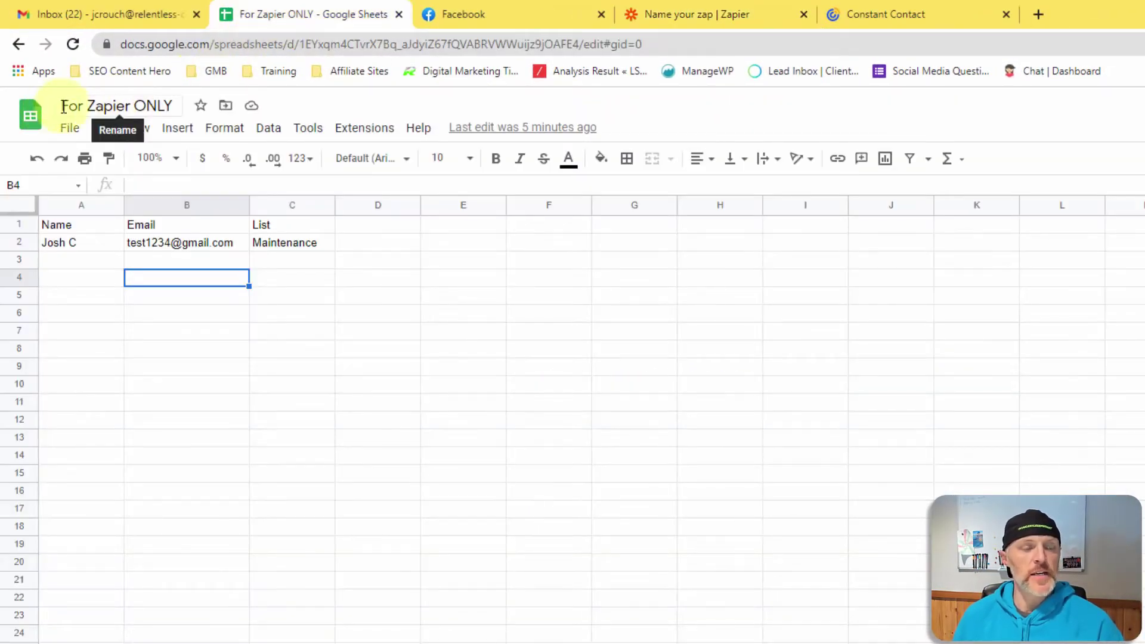
# - Highlight the 'For Zapier ONLY' sheet name, then expand the Google Sheets trigger in Zapier
pyautogui.moveTo(173, 105); pyautogui.dragTo(66, 101)
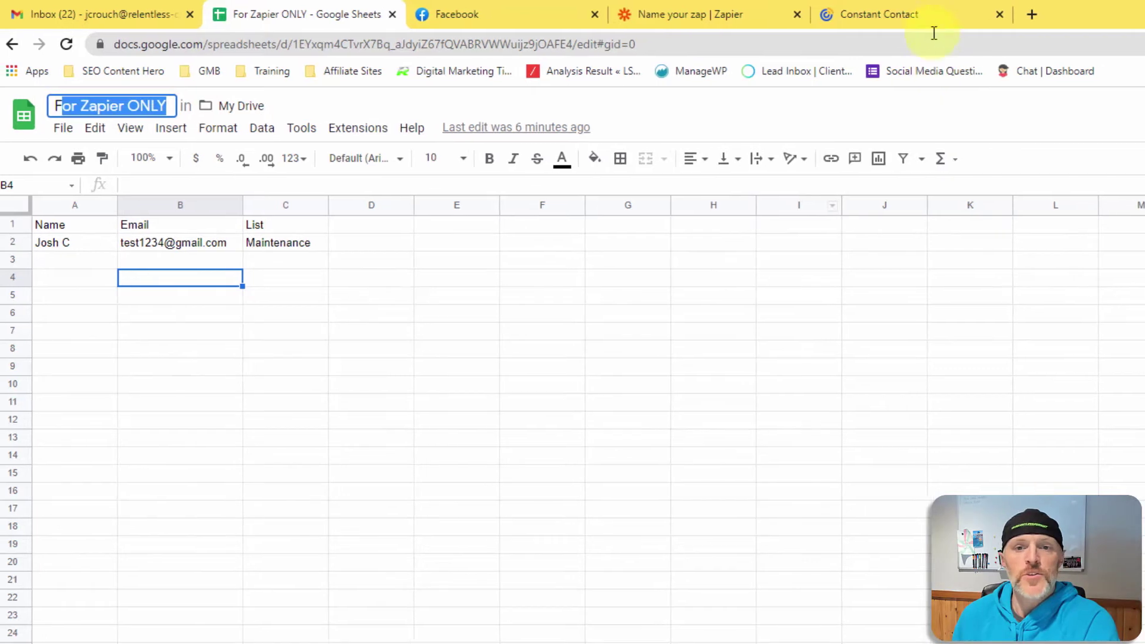
pyautogui.click(731, 15)
pyautogui.click(568, 242)
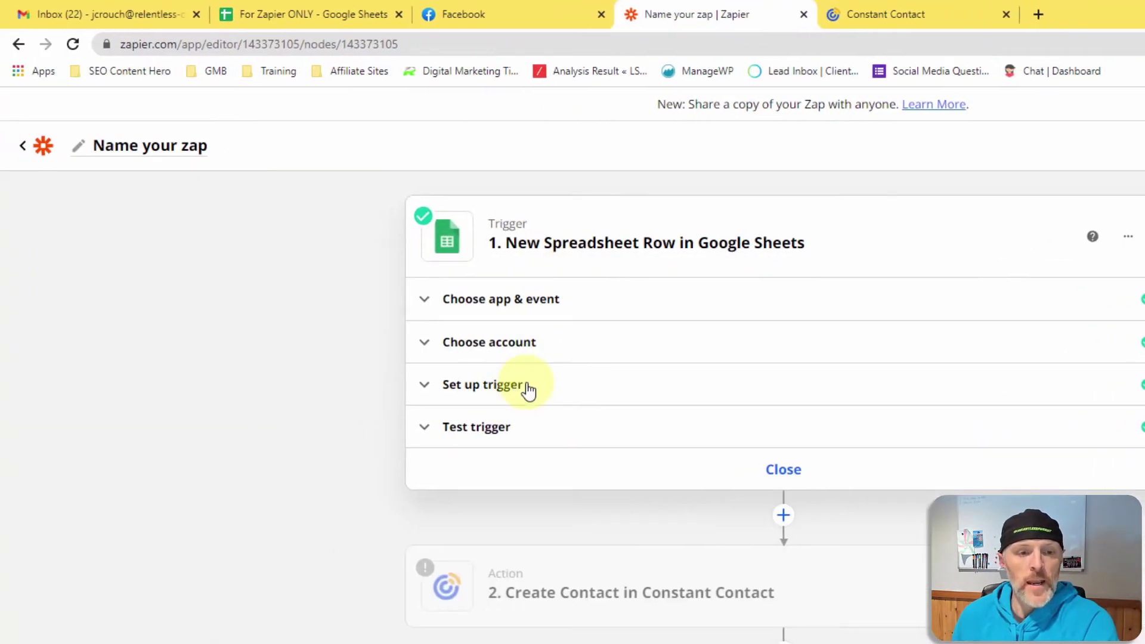
# - Confirm the trigger reads Sheet1 of 'For Zapier ONLY', view its sample row, and continue
pyautogui.click(514, 386)
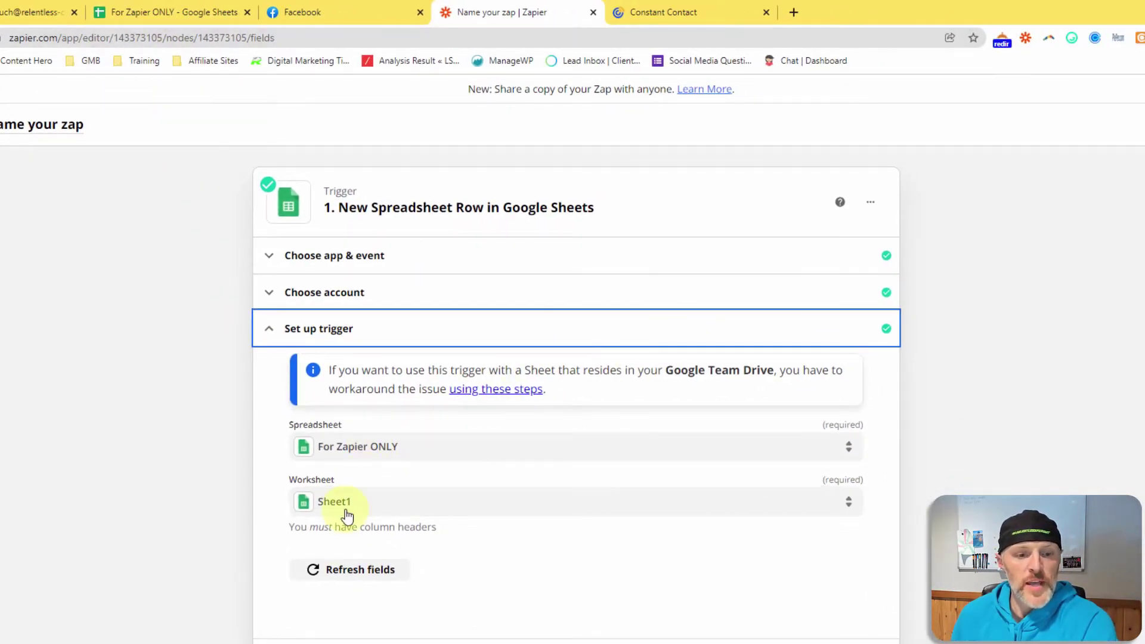
pyautogui.click(173, 11)
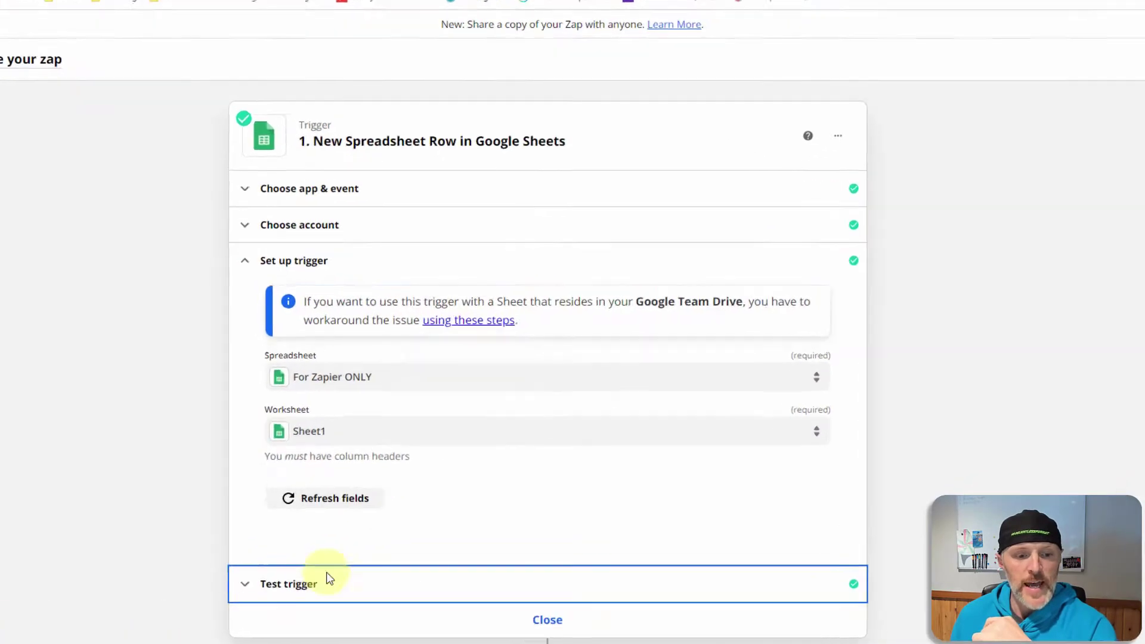
pyautogui.click(330, 577)
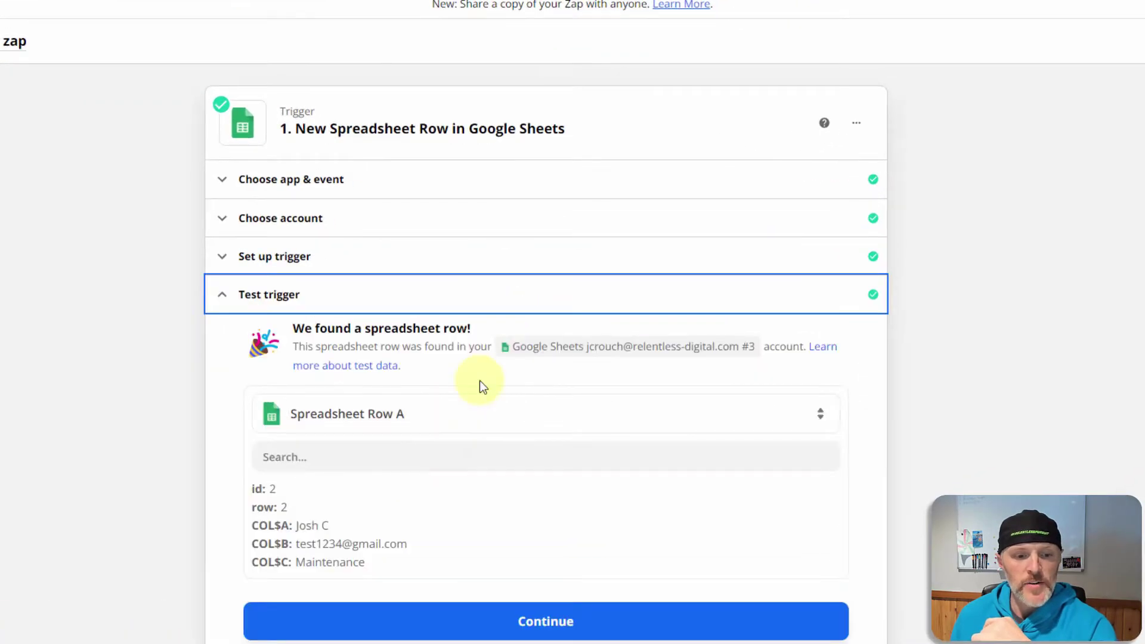
pyautogui.scroll(-3, 478, 384)
pyautogui.moveTo(366, 411); pyautogui.dragTo(293, 381)
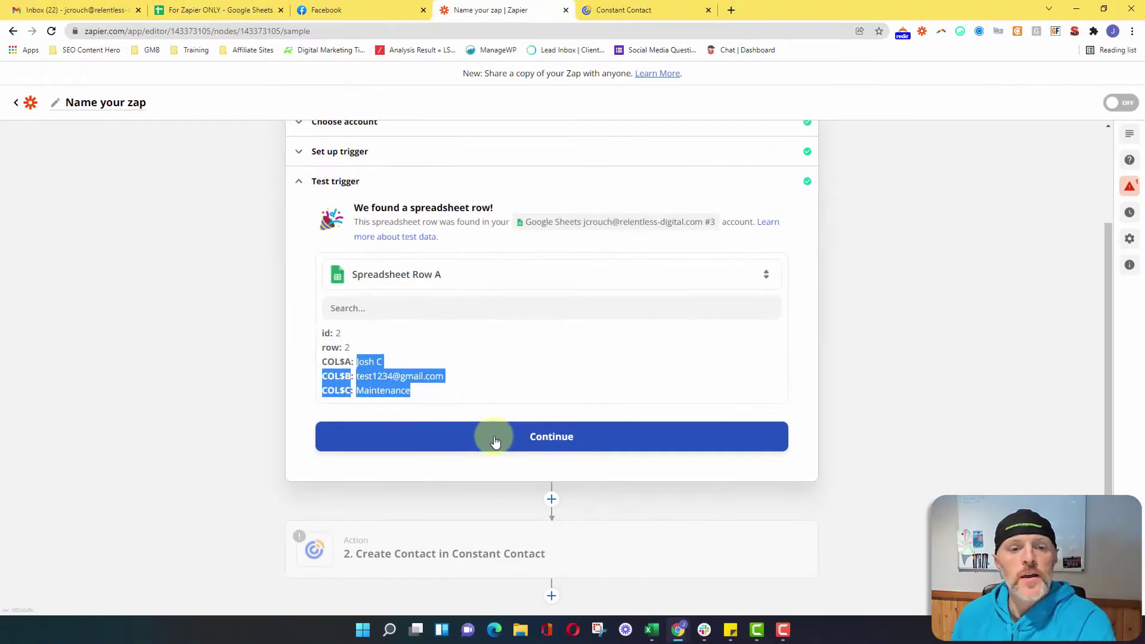
pyautogui.click(474, 475)
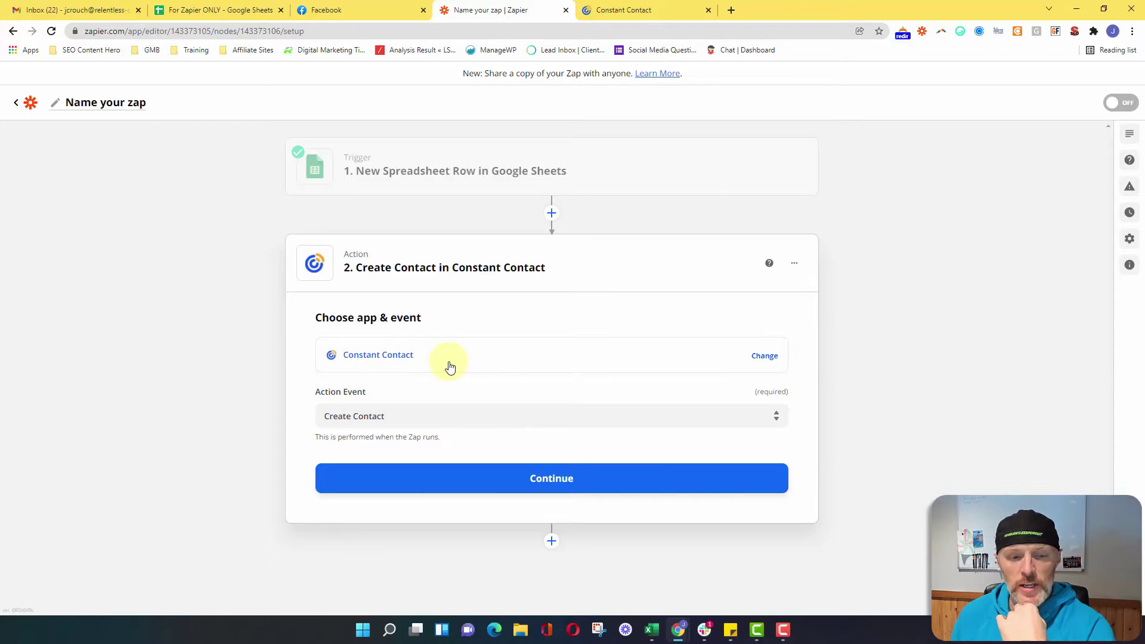
# - Keep Create Contact as the action event and confirm the connected Constant Contact account
pyautogui.click(365, 416)
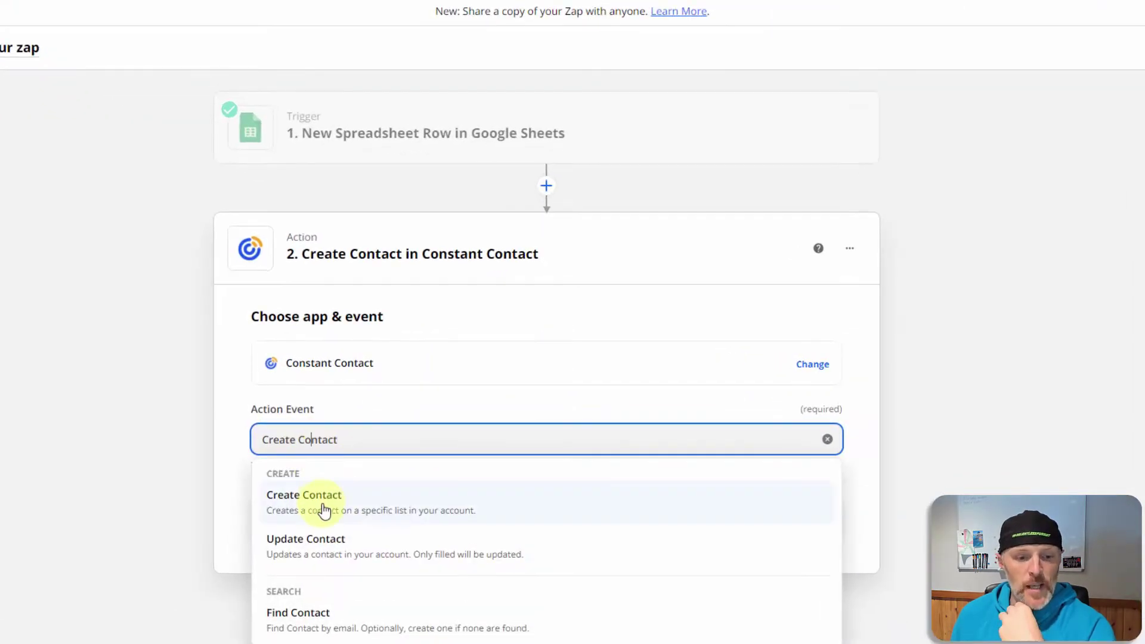
pyautogui.click(304, 495)
pyautogui.click(401, 518)
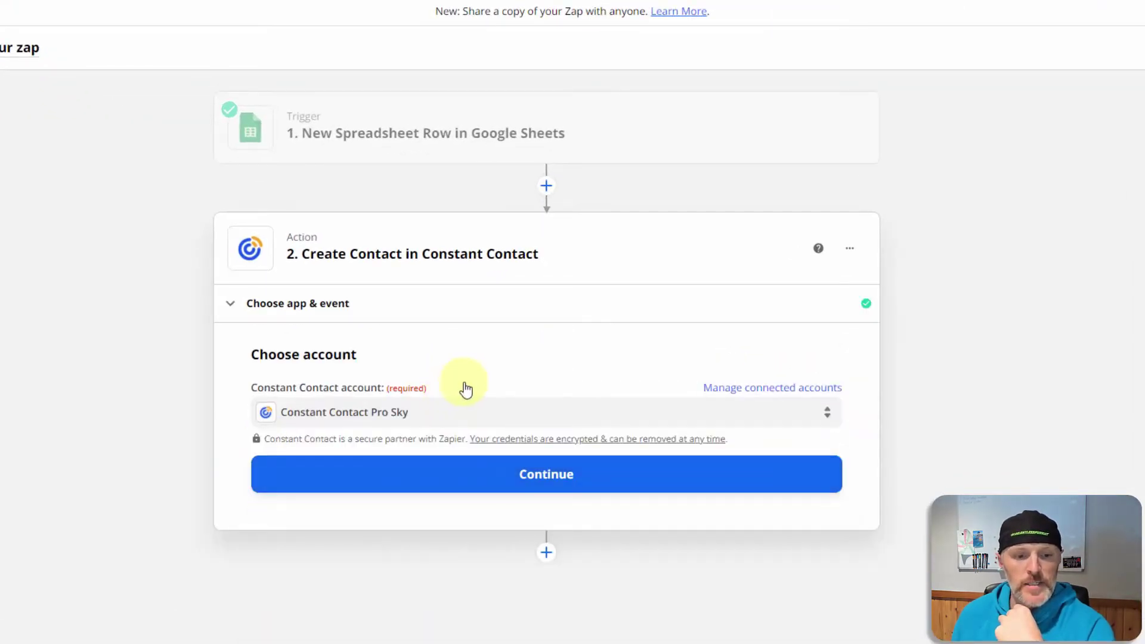
pyautogui.click(371, 483)
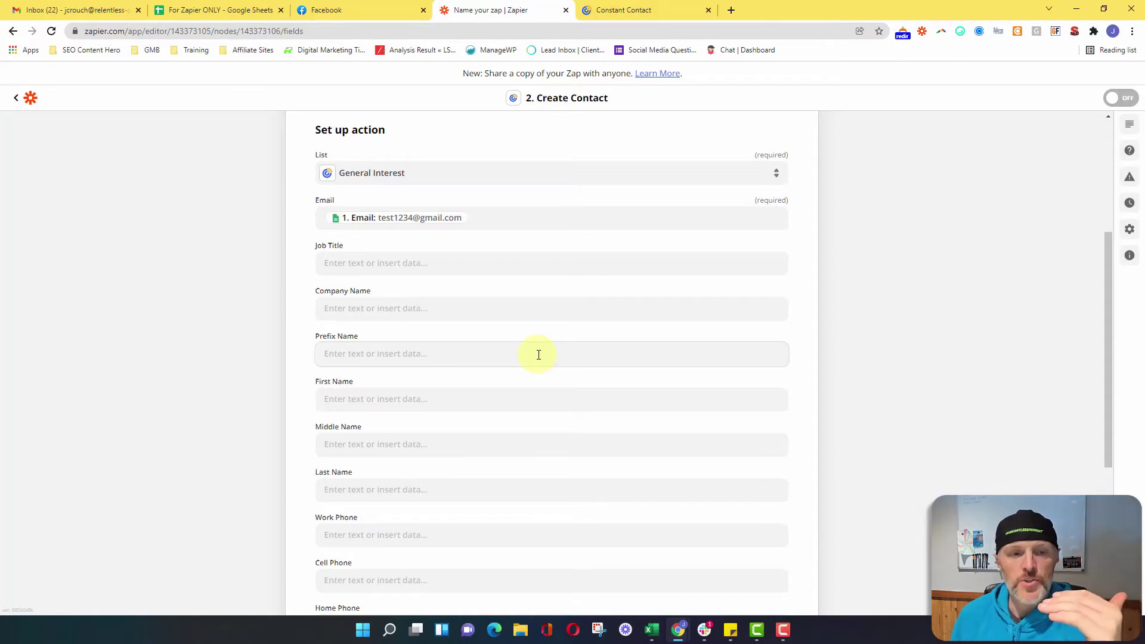
# - Compare the List dropdown choices with the lists in Constant Contact, keeping General Interest
pyautogui.click(450, 173)
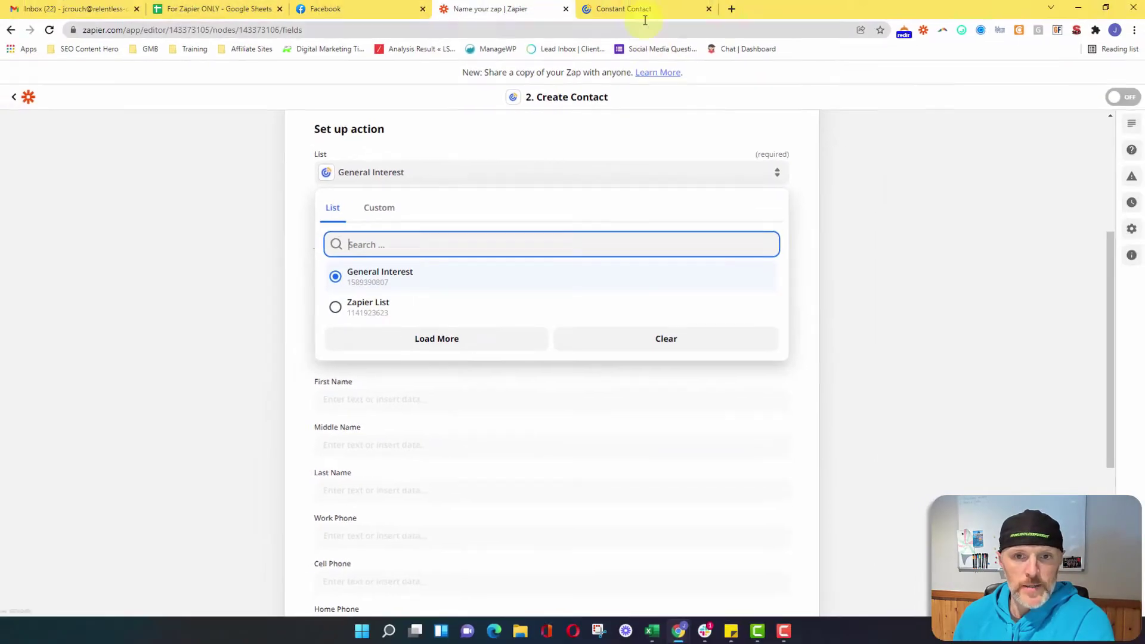
pyautogui.click(640, 13)
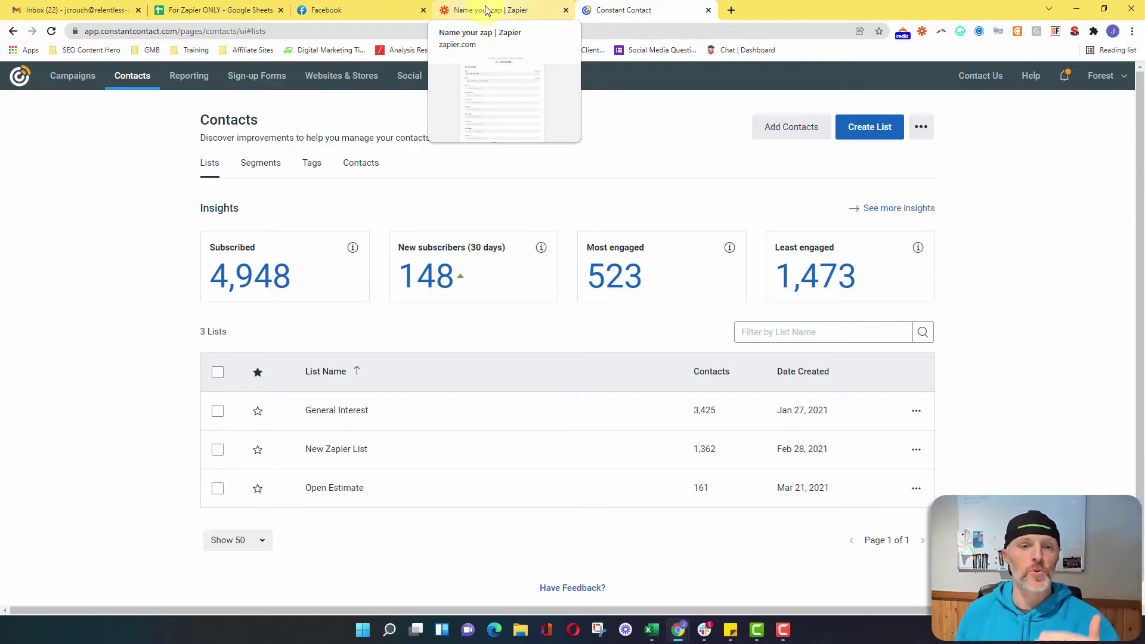
pyautogui.click(486, 10)
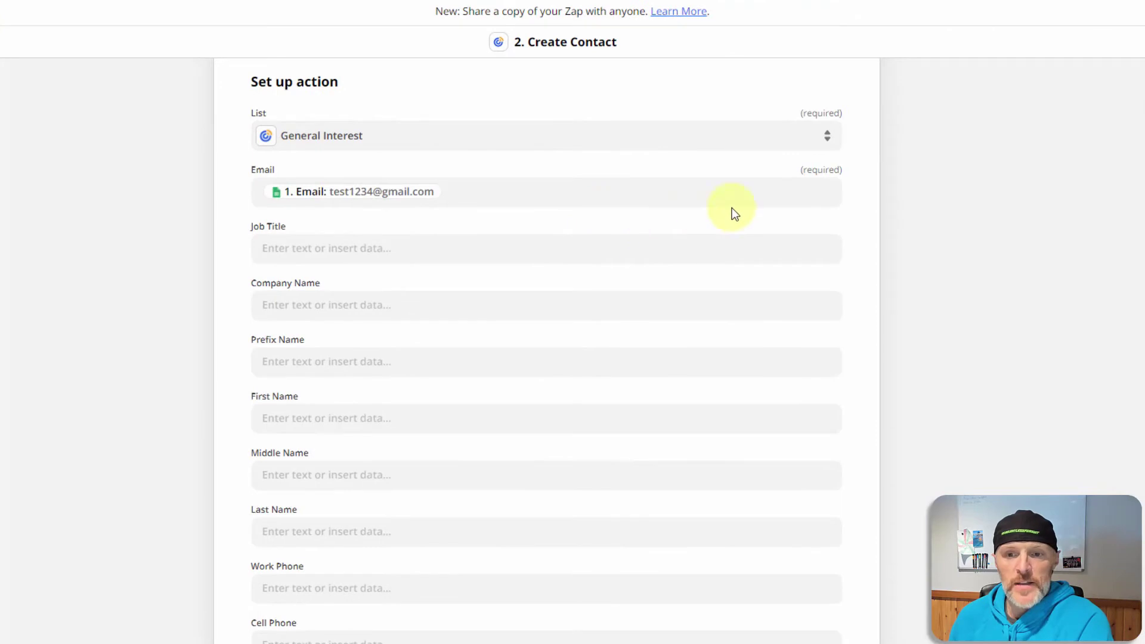
# - Replace the required Email field's mapping with the spreadsheet's '1. Email' column
pyautogui.moveTo(841, 172); pyautogui.dragTo(800, 173)
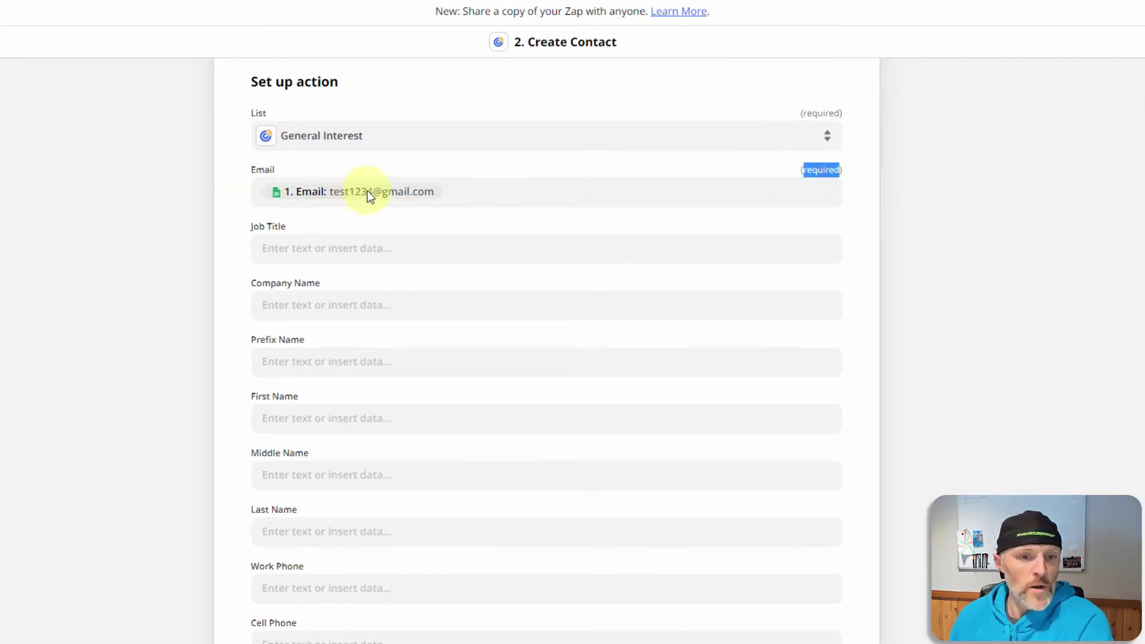
pyautogui.click(477, 193)
pyautogui.press('BackSpace')
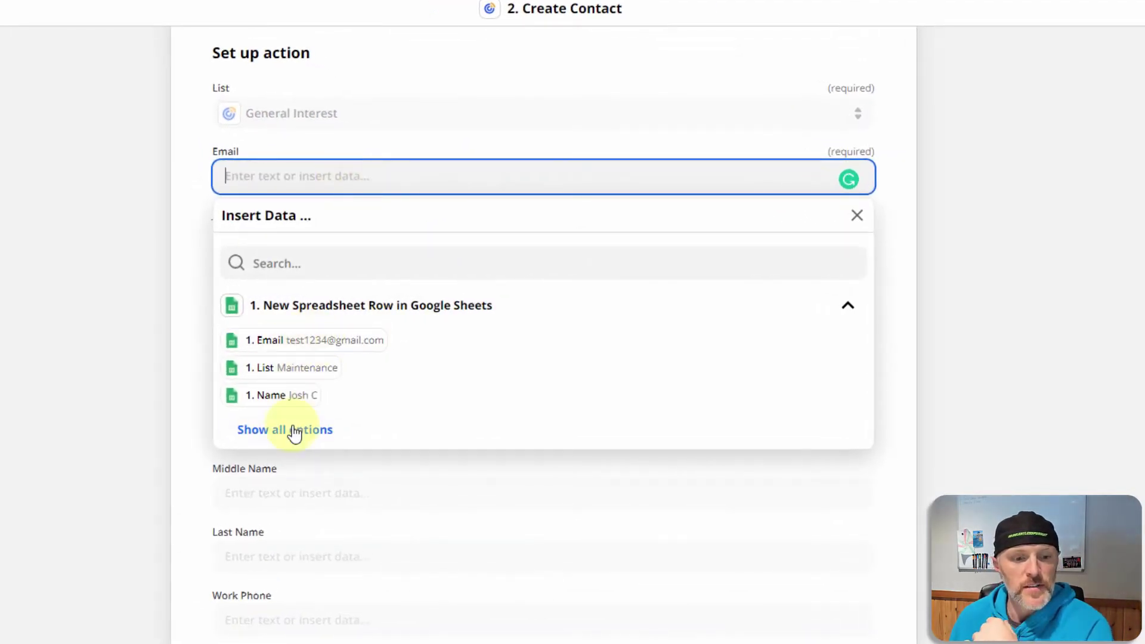
pyautogui.click(285, 431)
pyautogui.scroll(-2, 302, 393)
pyautogui.scroll(-2, 317, 358)
pyautogui.scroll(4, 404, 361)
pyautogui.click(334, 341)
pyautogui.click(199, 260)
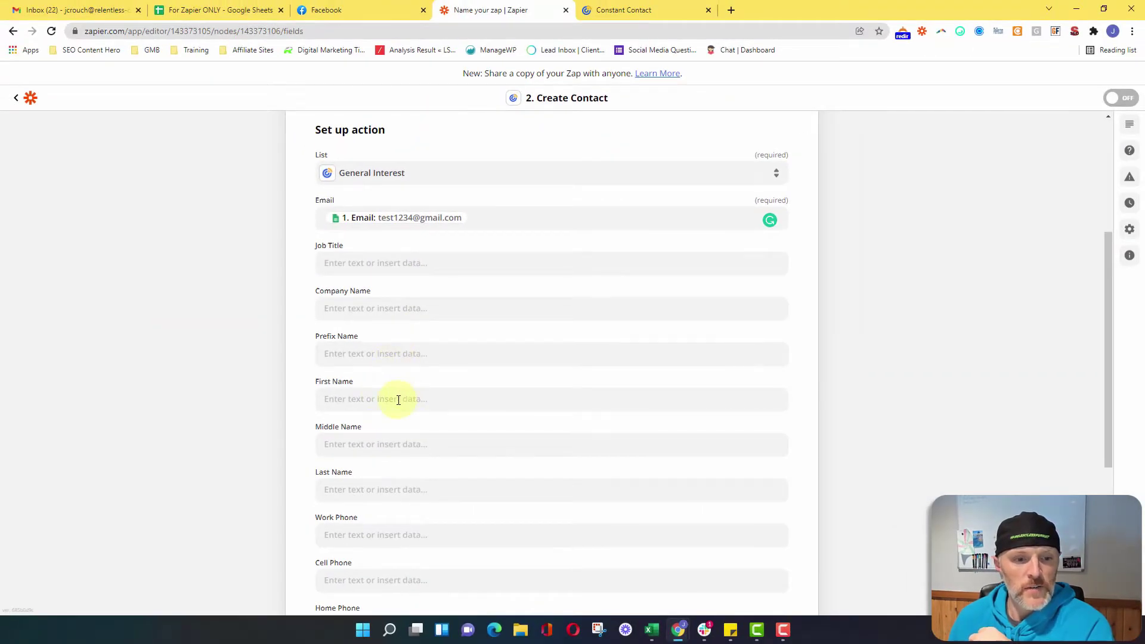
# - Map '1. Name' into First Name and continue to the contact test preview
pyautogui.click(405, 399)
pyautogui.click(361, 521)
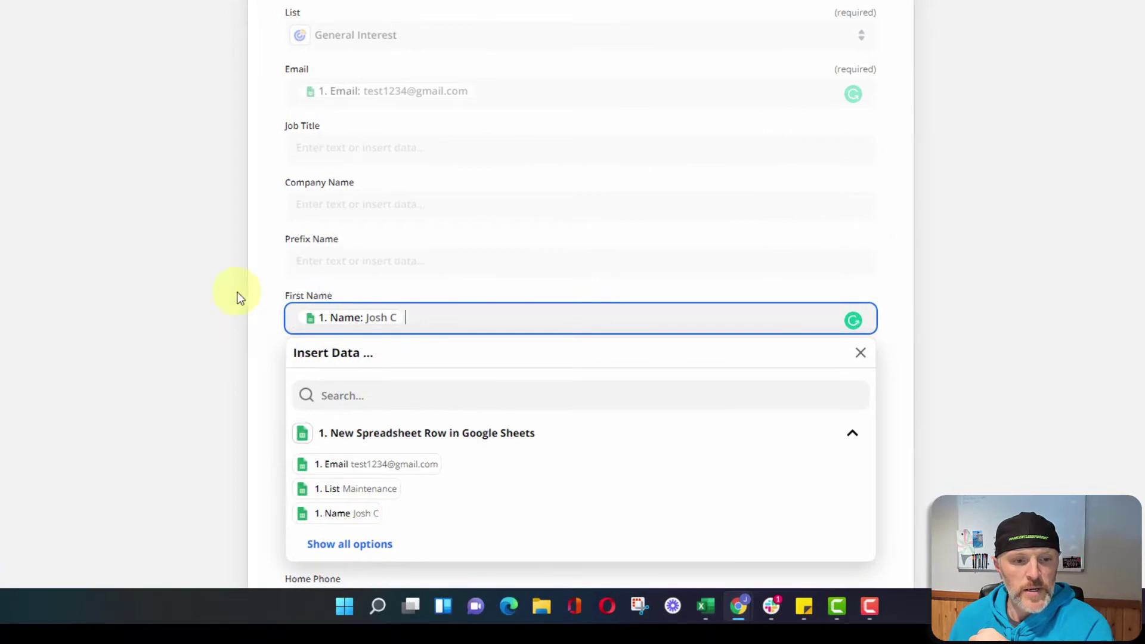
pyautogui.click(271, 295)
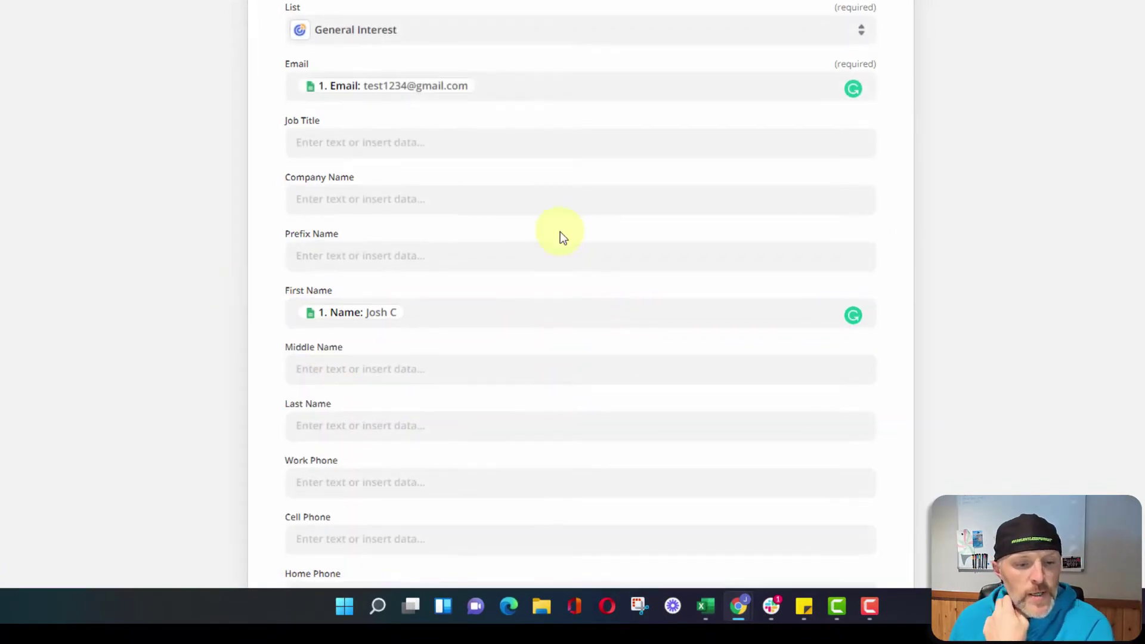
pyautogui.scroll(-5, 560, 235)
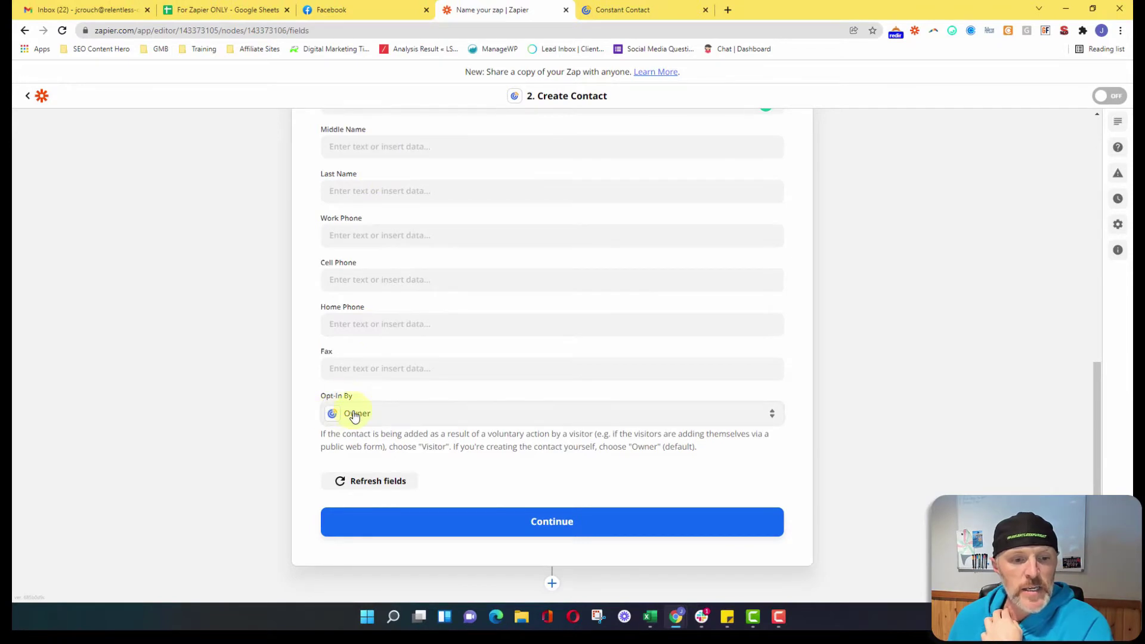
pyautogui.click(512, 520)
pyautogui.scroll(-3, 588, 347)
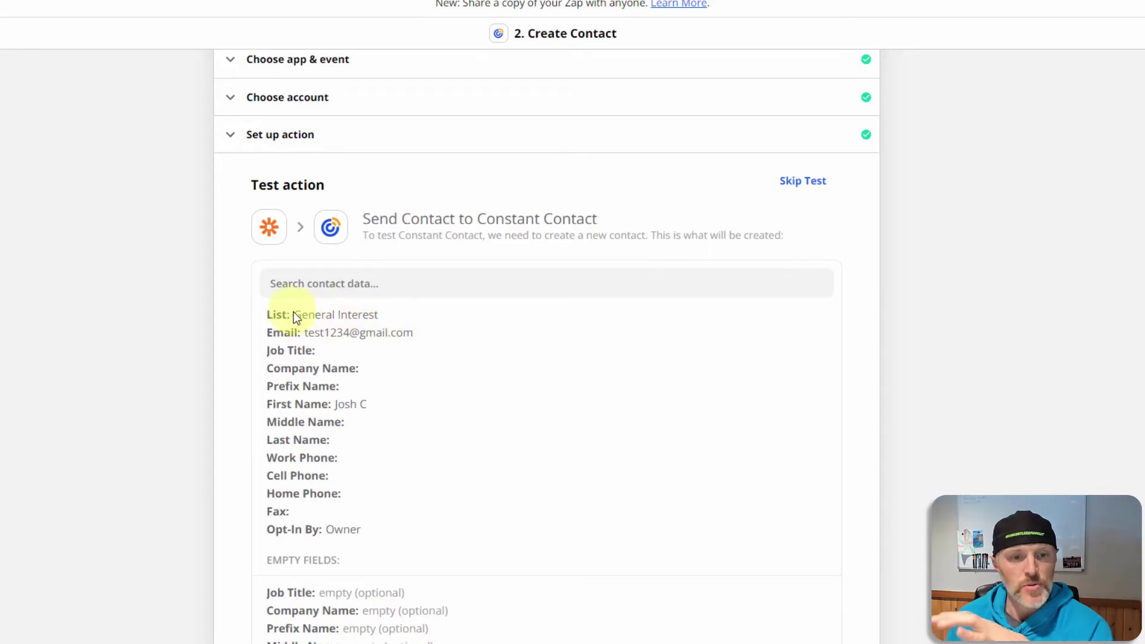
# - View the Constant Contact campaigns list, then return to the Housecall Pro zap
pyautogui.hotkey('ctrl', 'Tab')
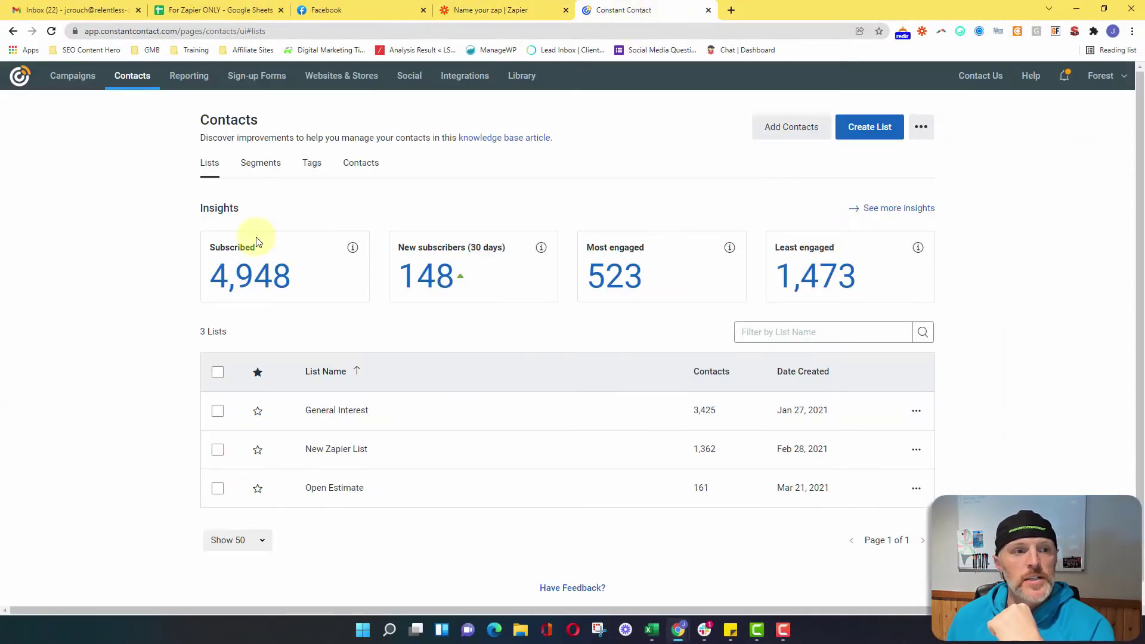
pyautogui.click(69, 83)
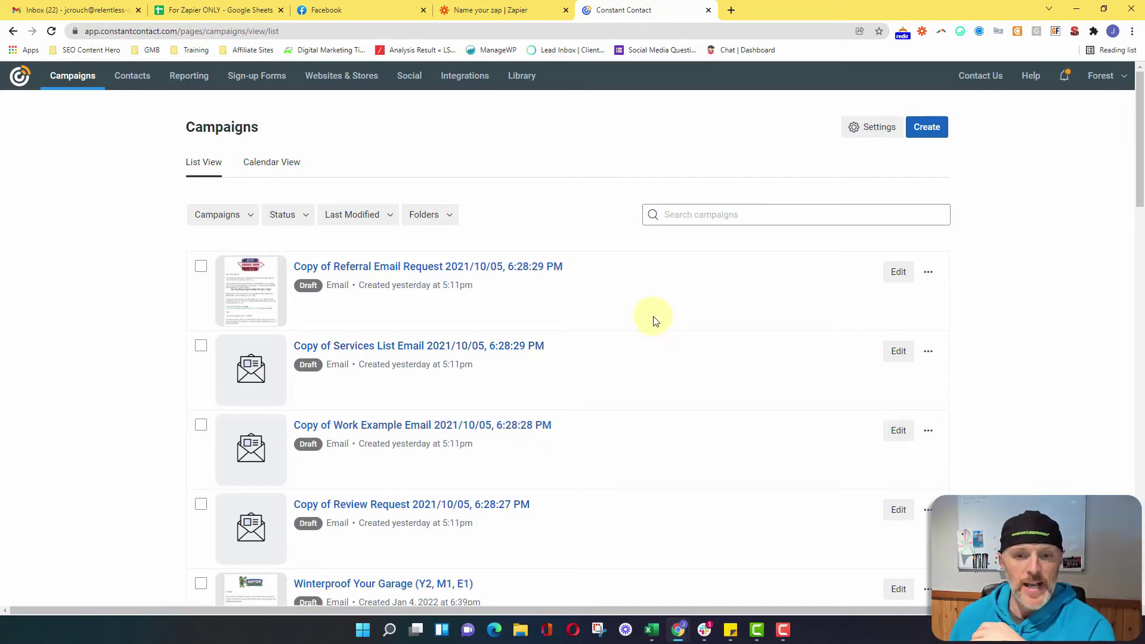
pyautogui.hotkey('ctrl', 'shift', 'Tab')
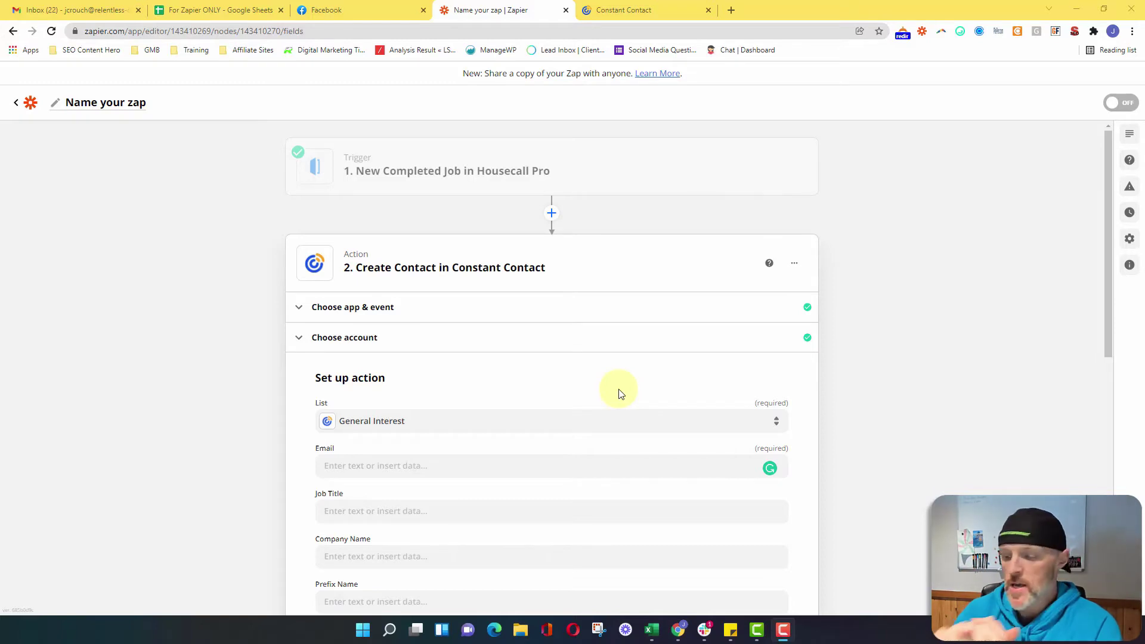
# - Review the Housecall Pro trigger's connected account and its sample completed jobs
pyautogui.moveTo(695, 143)
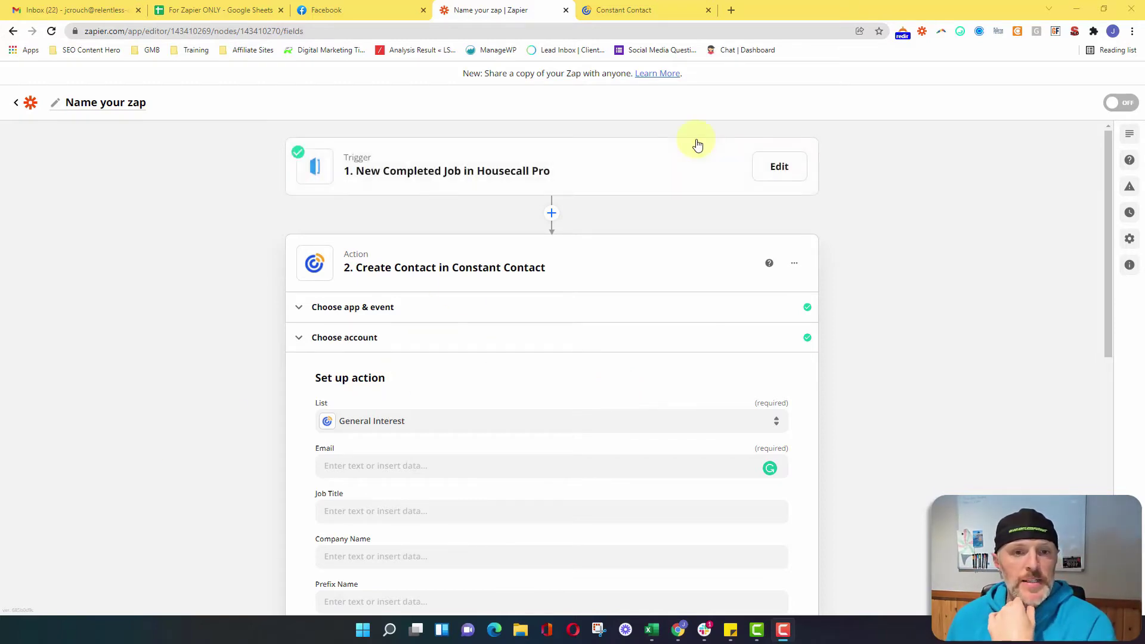
pyautogui.click(470, 174)
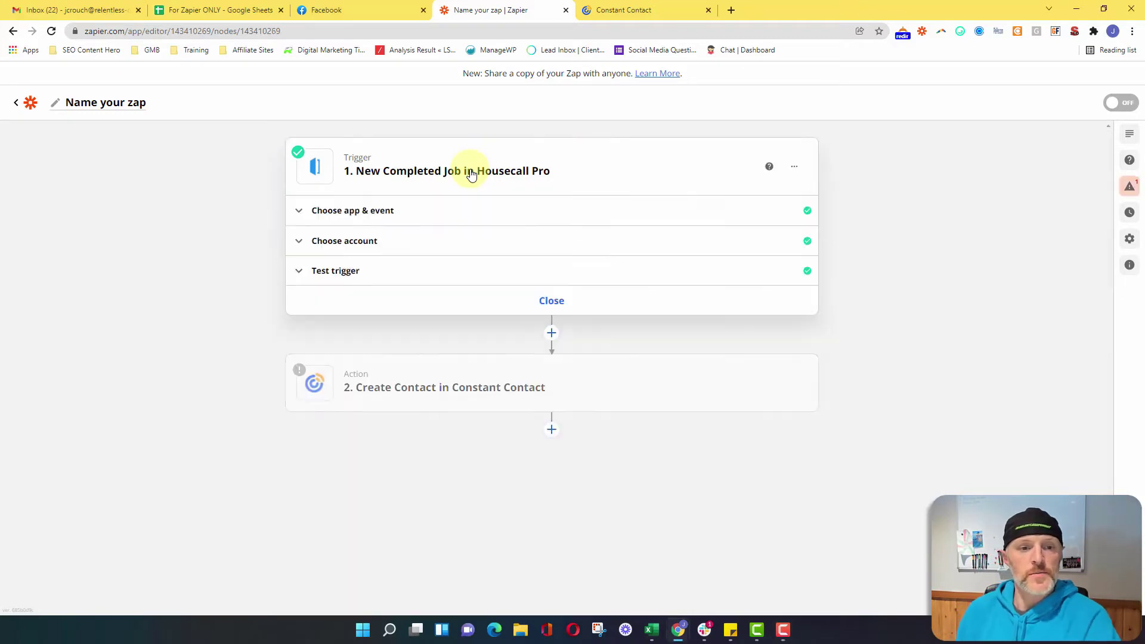
pyautogui.click(377, 243)
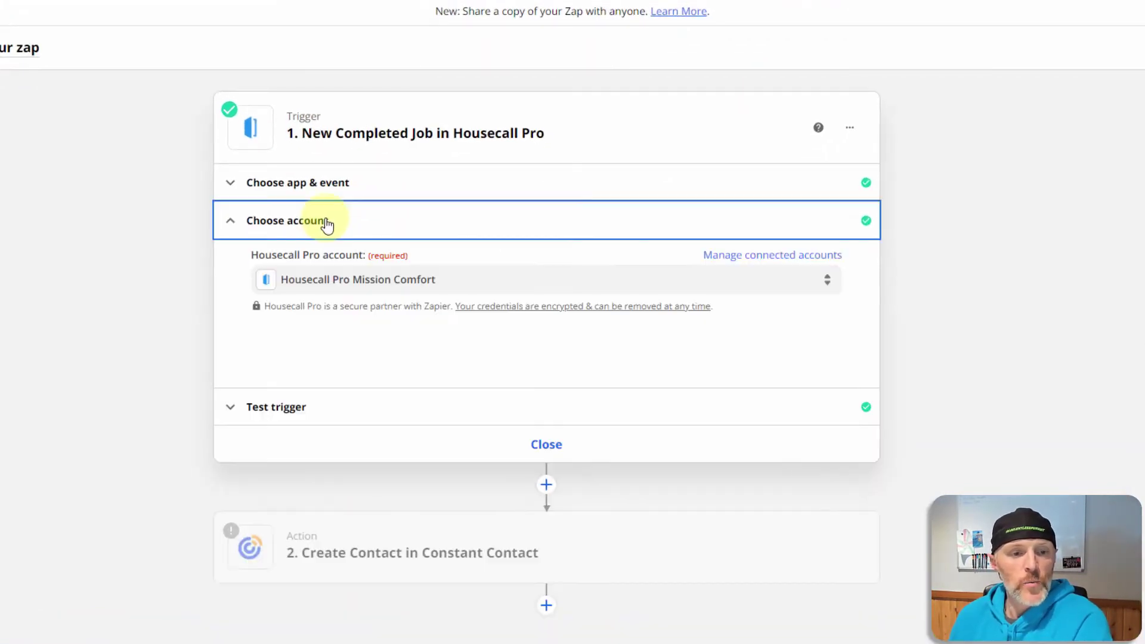
pyautogui.click(327, 405)
pyautogui.click(409, 363)
# - Keep New Completed Job as the trigger event and run the test to load a sample job
pyautogui.click(350, 182)
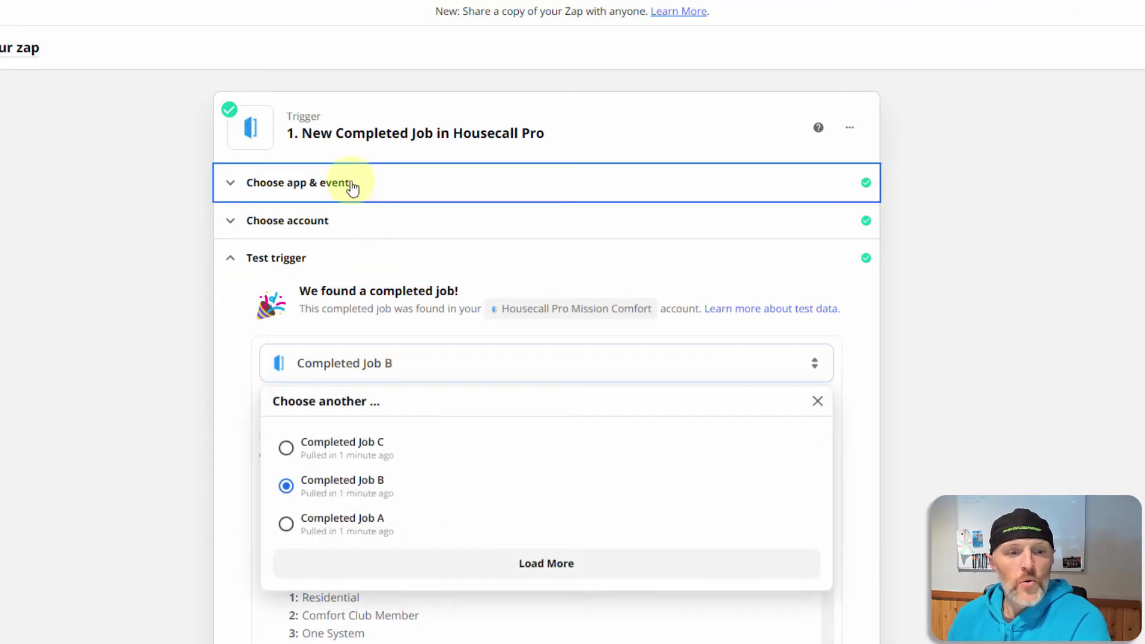
pyautogui.click(349, 307)
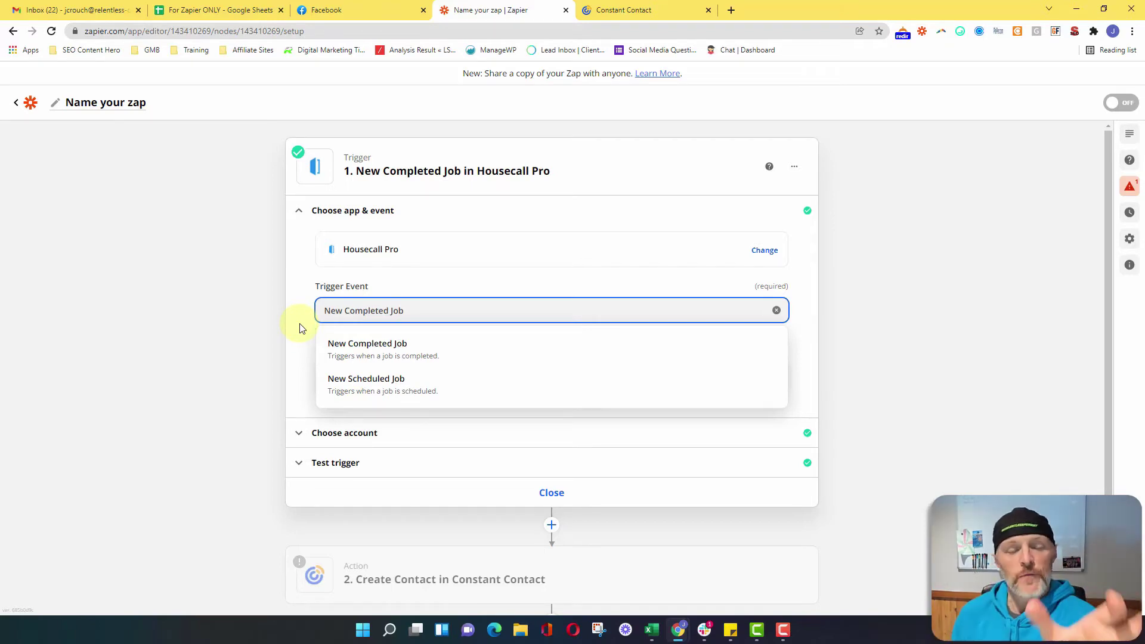
pyautogui.click(300, 328)
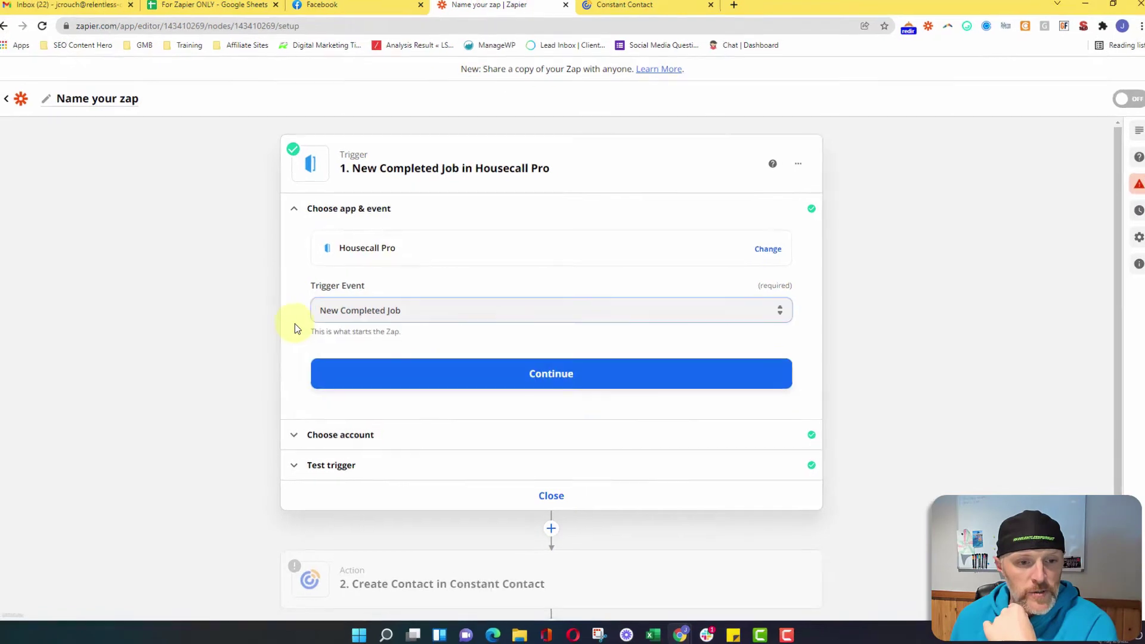
pyautogui.click(317, 496)
pyautogui.scroll(-5, 231, 400)
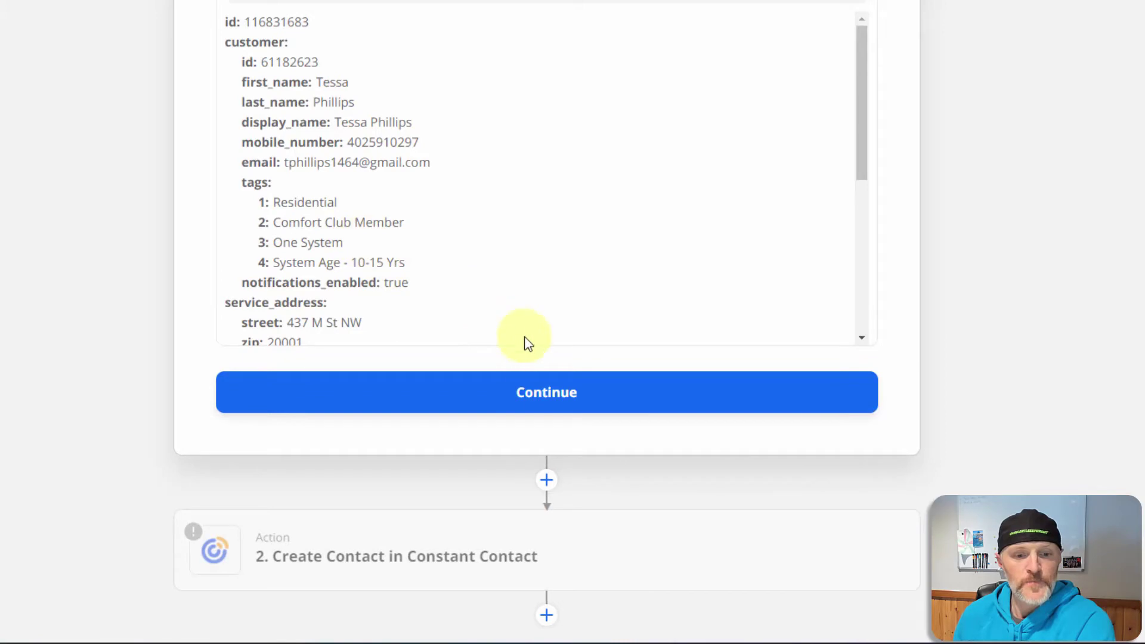
# - Keep Create Contact, the connected Constant Contact account, and the General Interest list
pyautogui.click(528, 398)
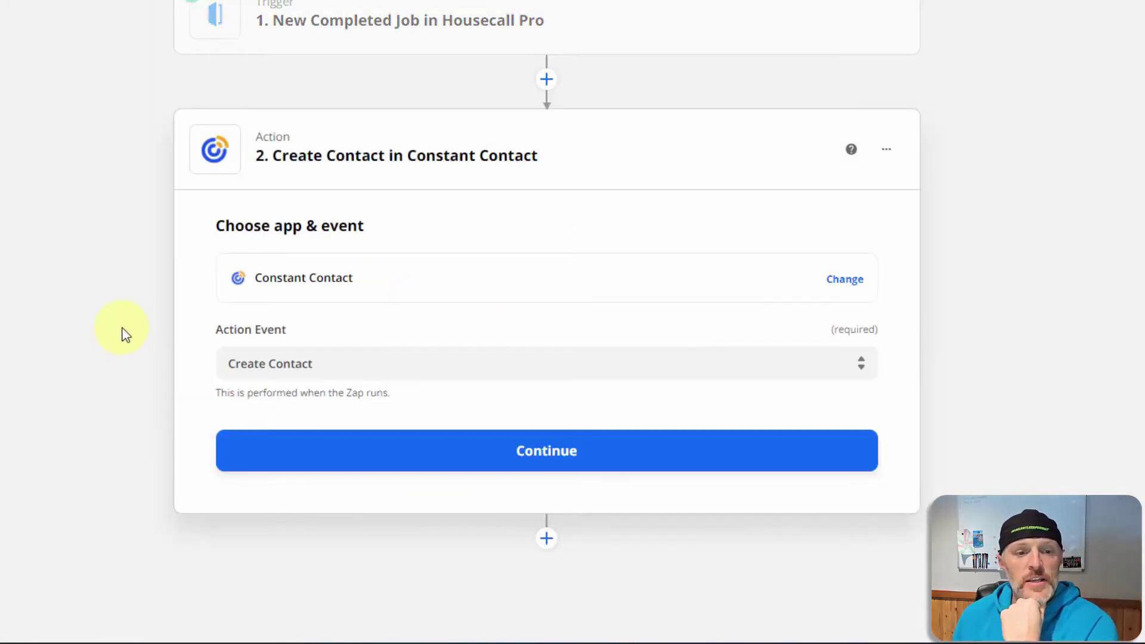
pyautogui.click(424, 450)
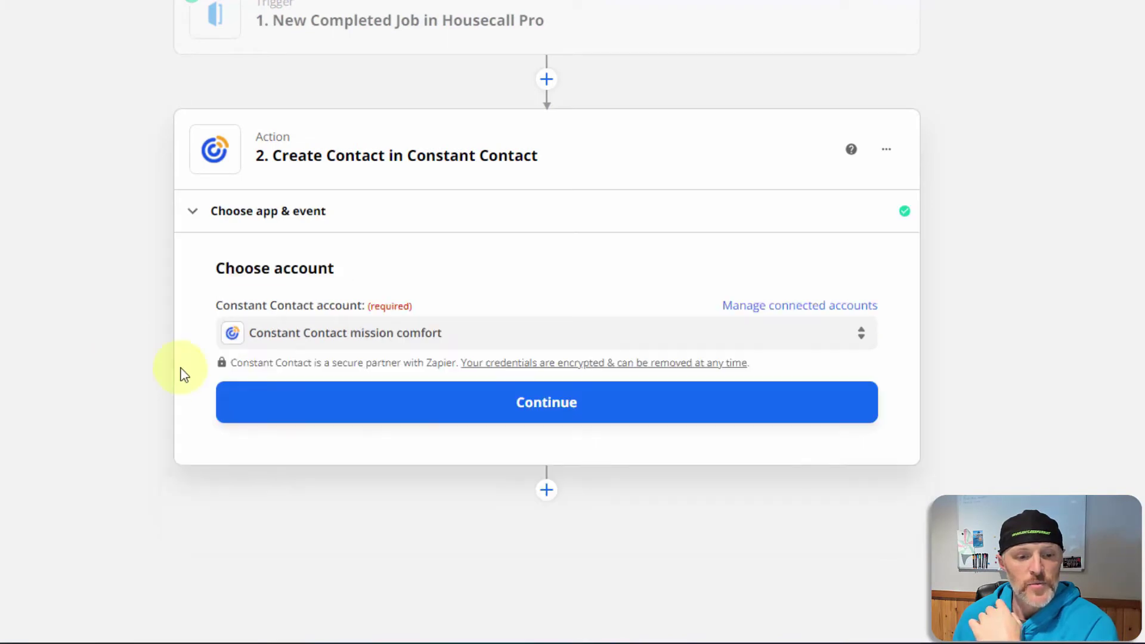
pyautogui.click(389, 401)
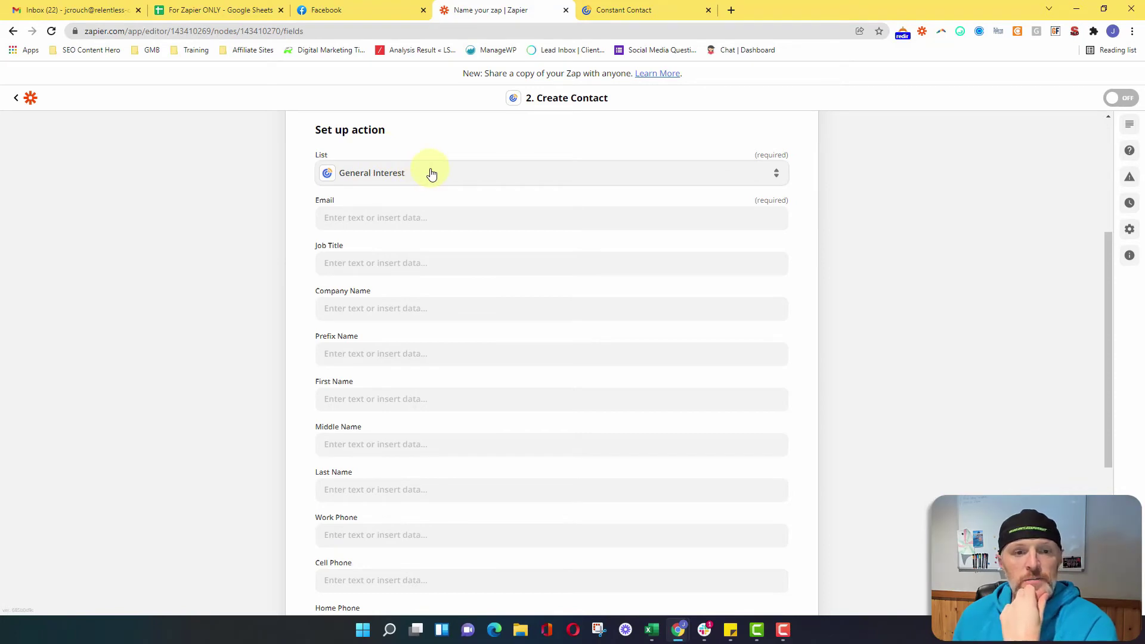
pyautogui.click(431, 173)
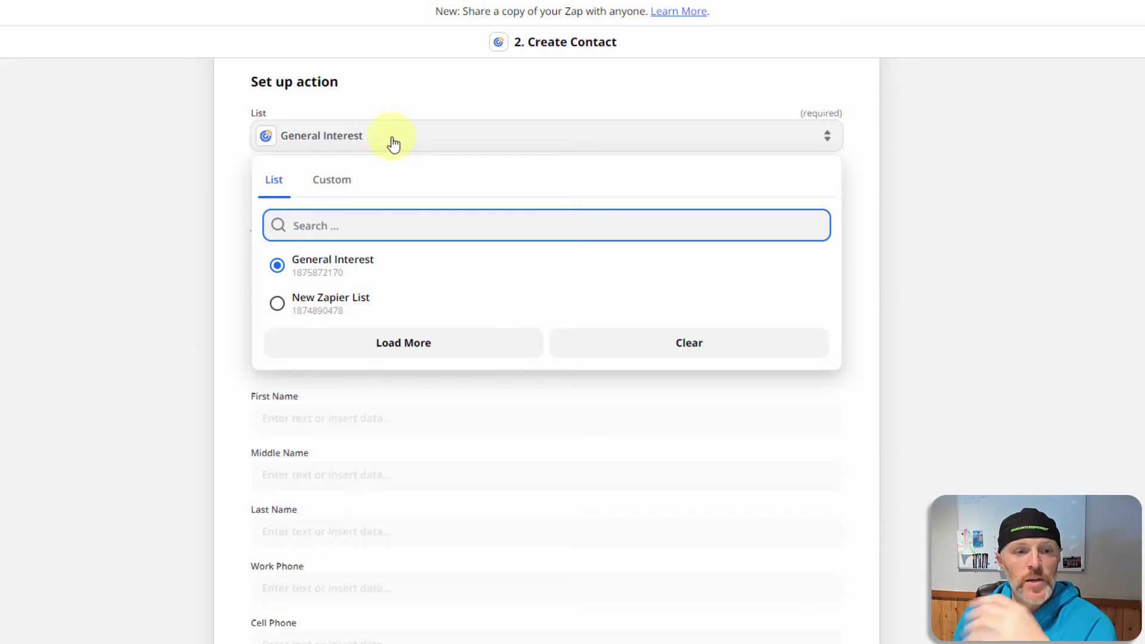
pyautogui.click(242, 135)
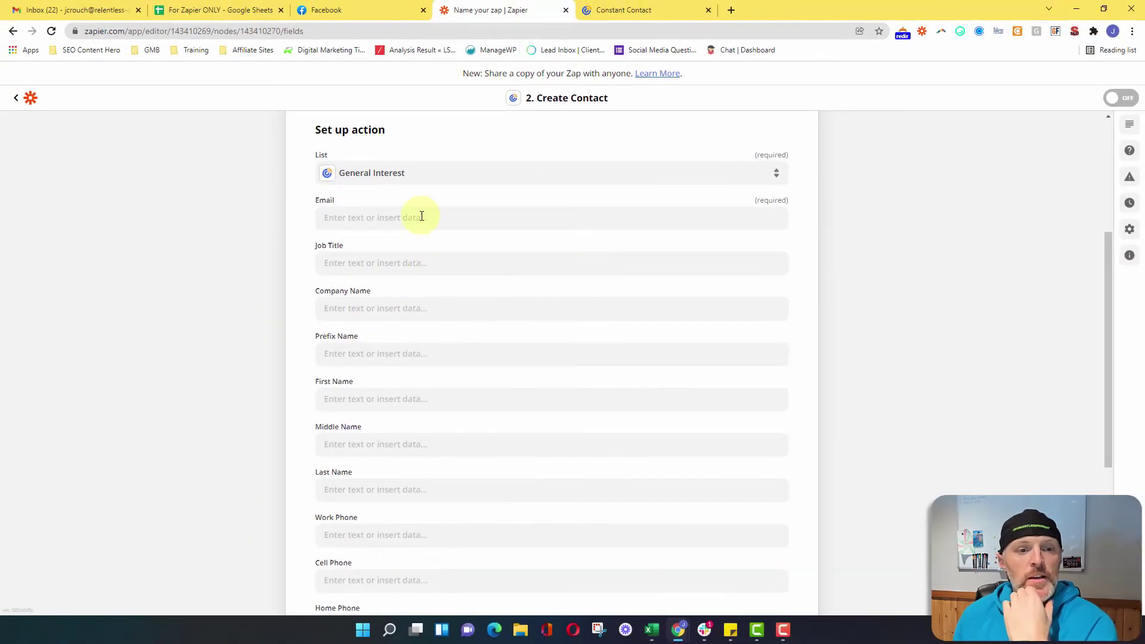
# - Map Customer Email into Email and Customer First Name into Job Title
pyautogui.click(422, 217)
pyautogui.click(445, 376)
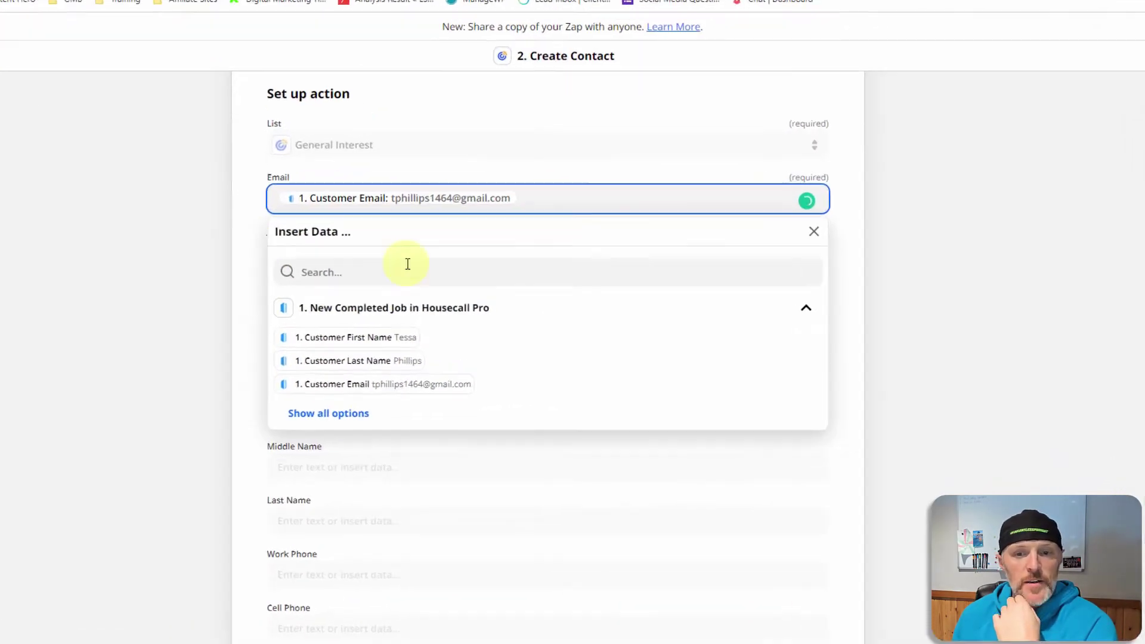
pyautogui.press('Tab')
pyautogui.scroll(5, 439, 485)
pyautogui.scroll(-5, 468, 370)
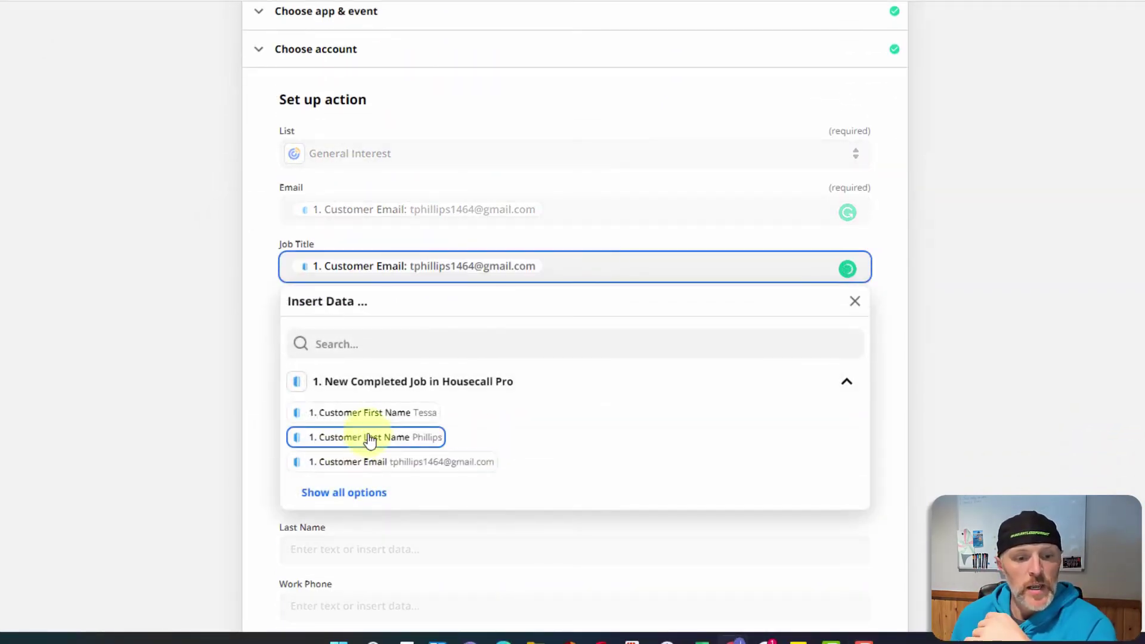
pyautogui.click(364, 413)
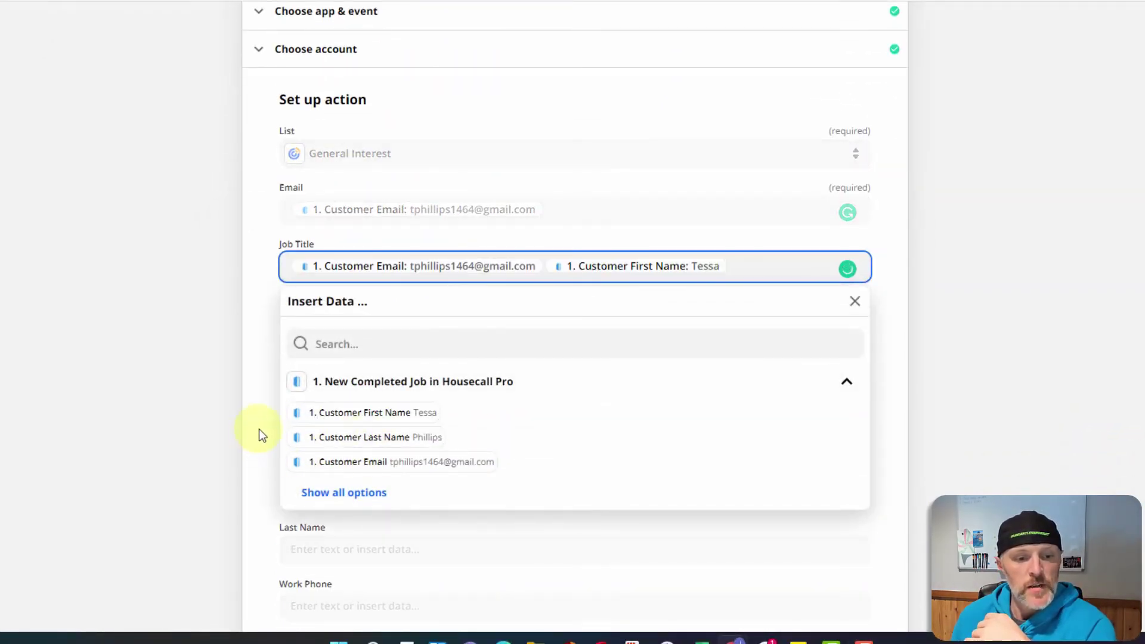
pyautogui.click(259, 428)
# - Map Customer First Name and Last Name into First Name and Last Name, and clear Job Title
pyautogui.click(355, 436)
pyautogui.click(390, 583)
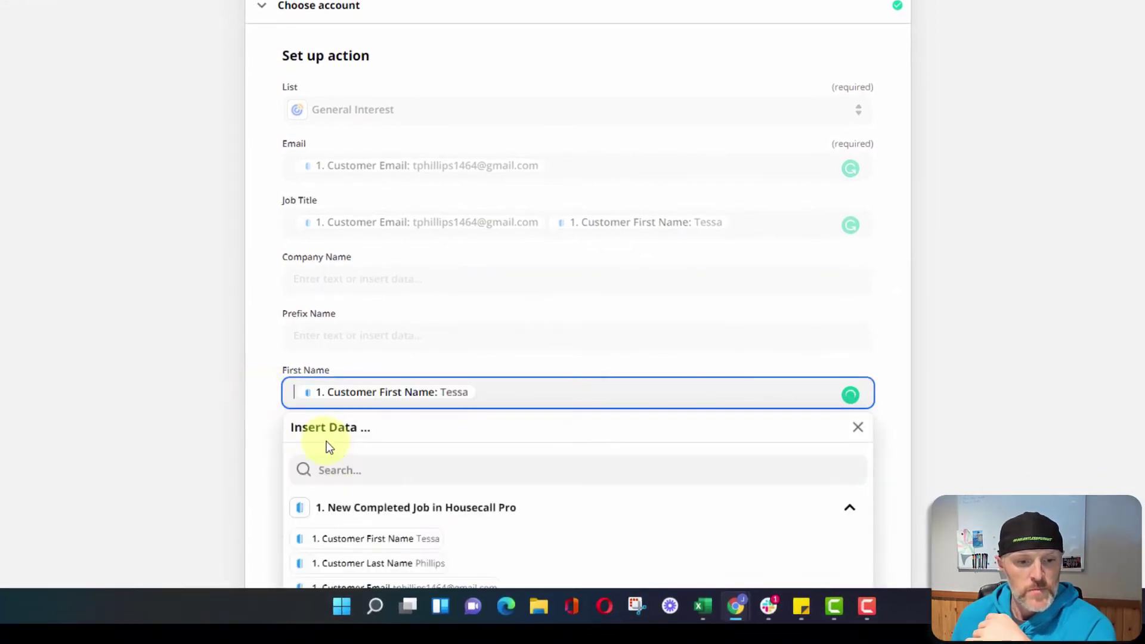
pyautogui.click(262, 376)
pyautogui.scroll(-4, 263, 376)
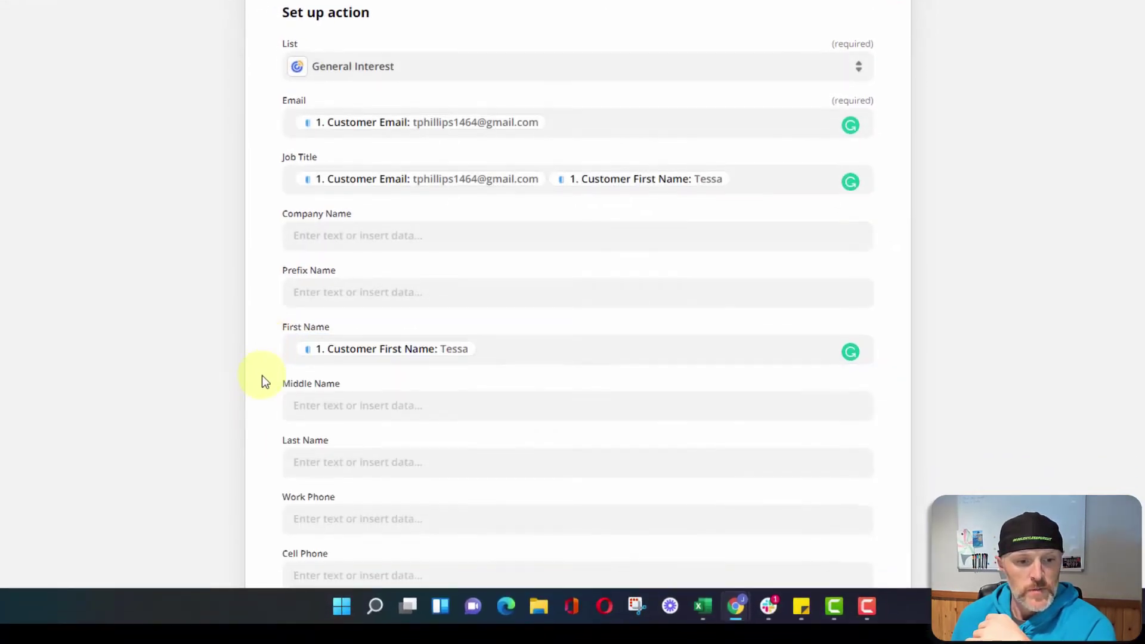
pyautogui.click(377, 282)
pyautogui.click(408, 453)
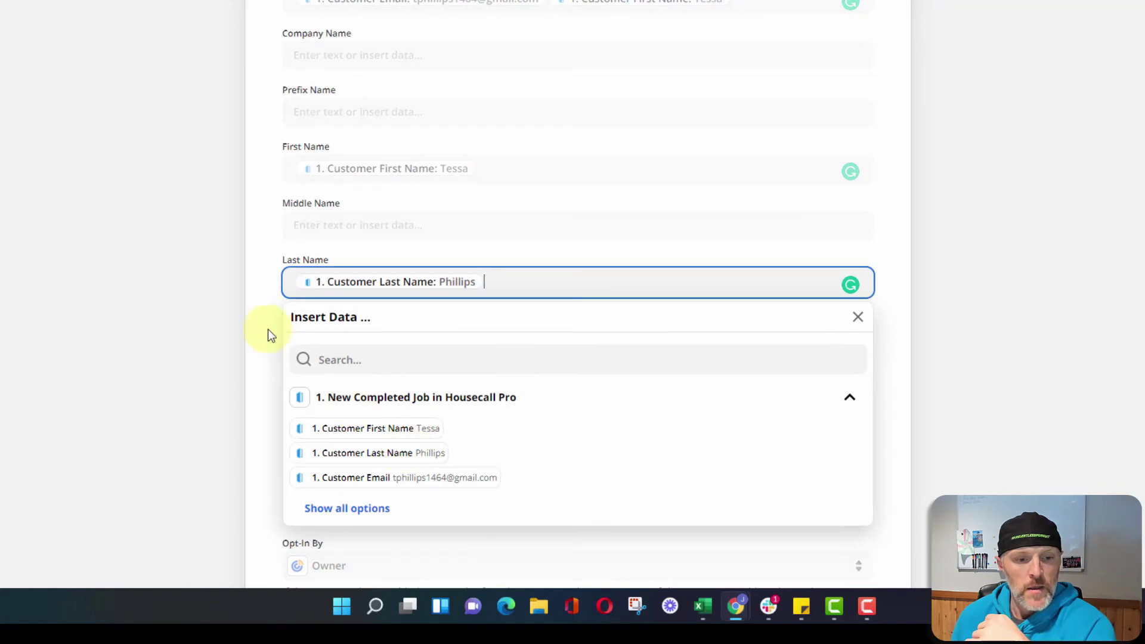
pyautogui.click(267, 410)
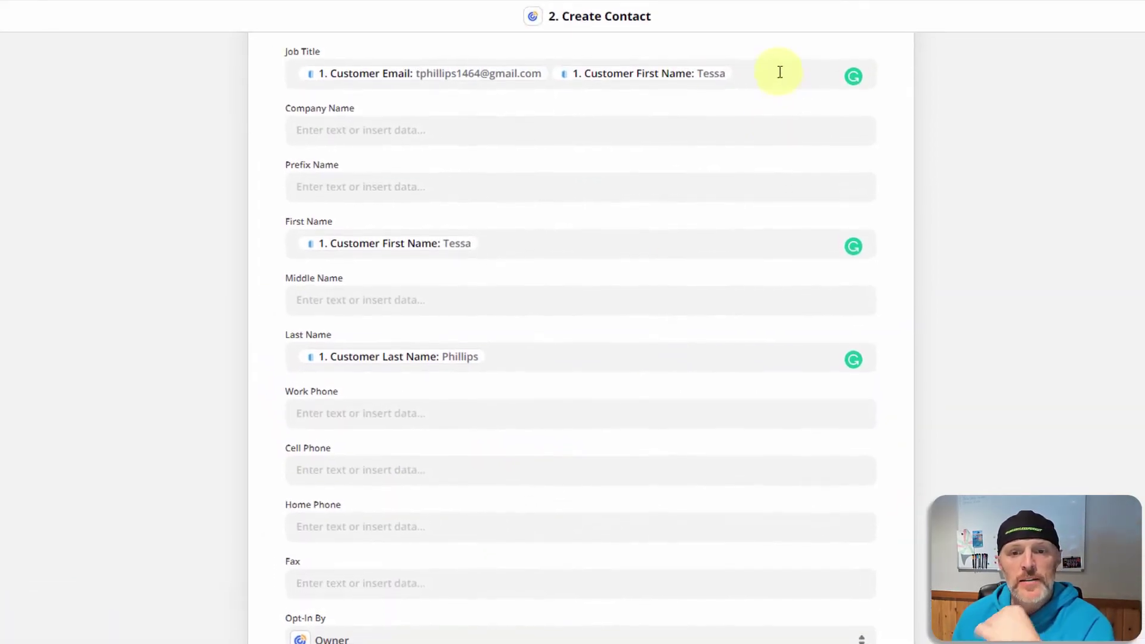
pyautogui.click(777, 16)
pyautogui.press('BackSpace')
pyautogui.click(908, 150)
# - Insert a Filter by Zapier step, found by searching 'filt', before the Create Contact action
pyautogui.click(878, 338)
pyautogui.scroll(6, 907, 334)
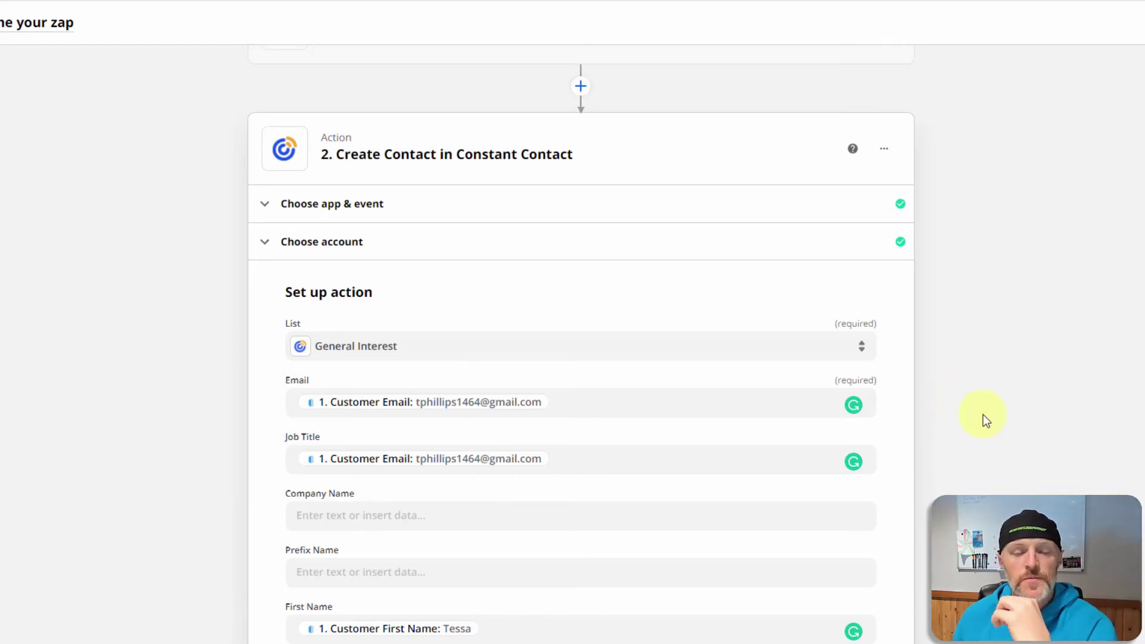
pyautogui.click(581, 88)
pyautogui.write('filt')
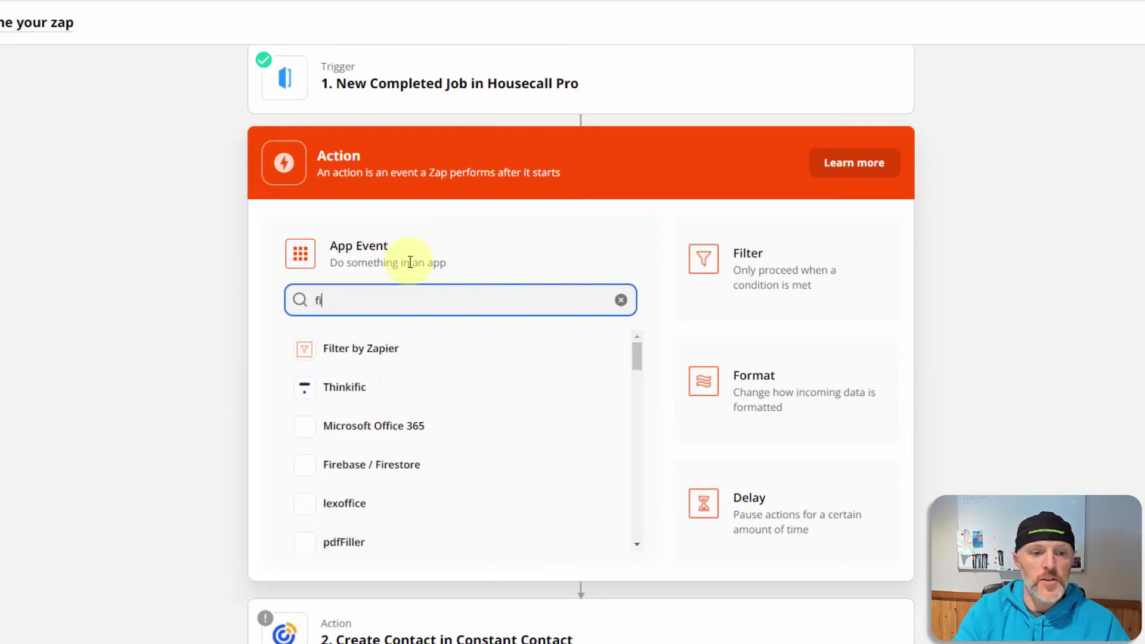
pyautogui.click(385, 350)
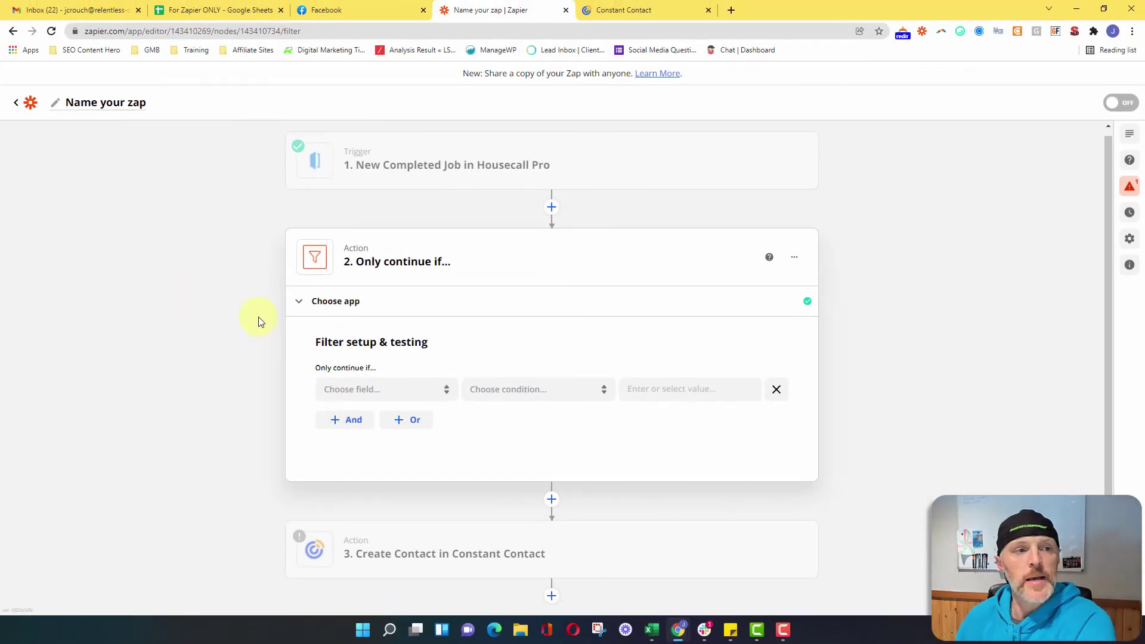
pyautogui.click(396, 389)
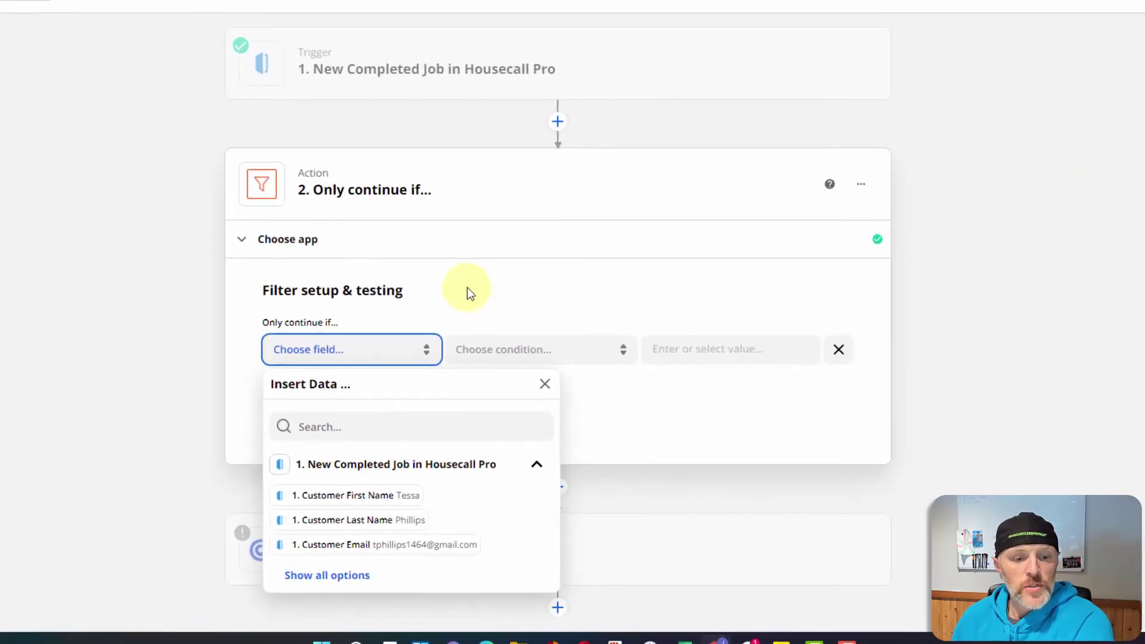
# - Set the filter to check the job's '1. Tags' field with a (Text) Contains condition
pyautogui.click(361, 573)
pyautogui.scroll(-2, 626, 358)
pyautogui.scroll(-4, 450, 489)
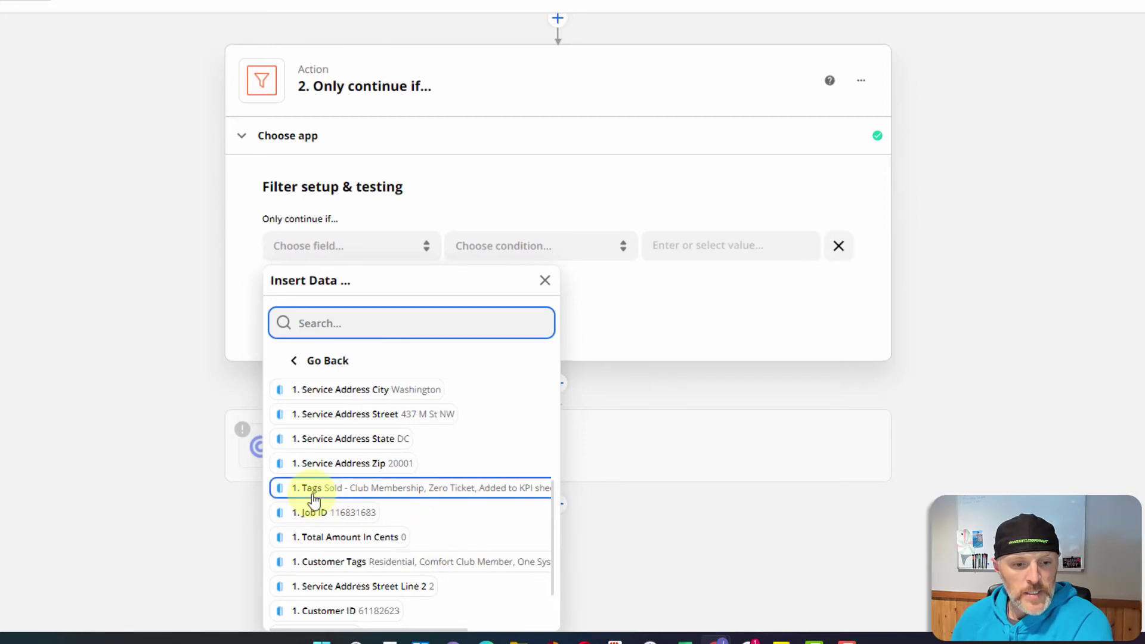
pyautogui.click(352, 490)
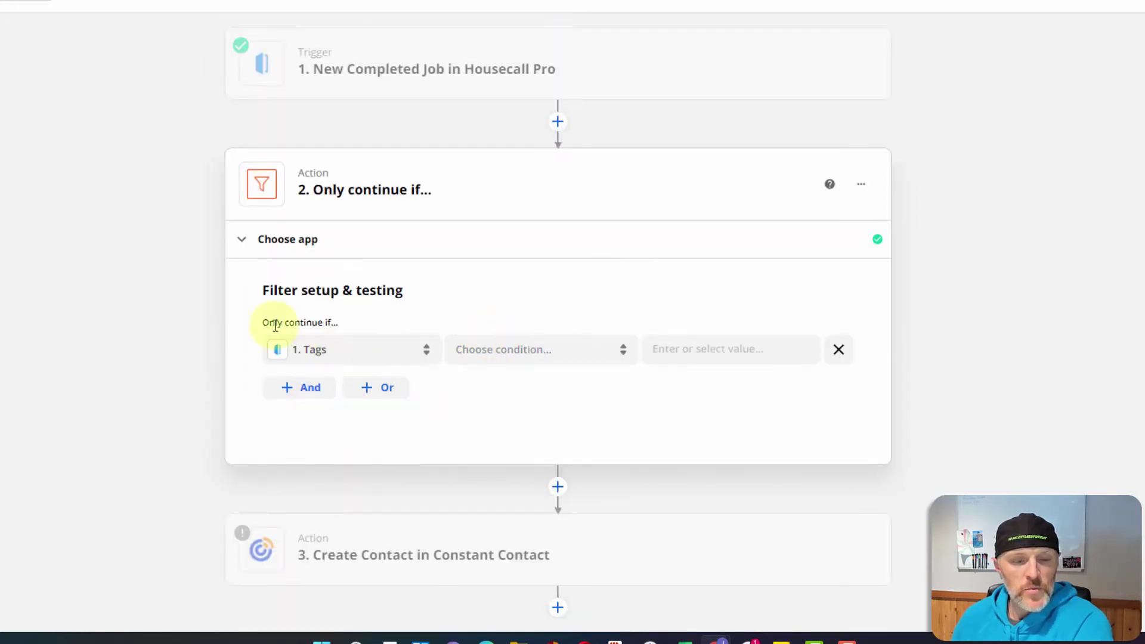
pyautogui.click(509, 352)
pyautogui.click(521, 390)
# - Enter 'Sold - Club Membership' as the value, correcting the wording against the sample tags
pyautogui.click(684, 352)
pyautogui.write('sold - membership')
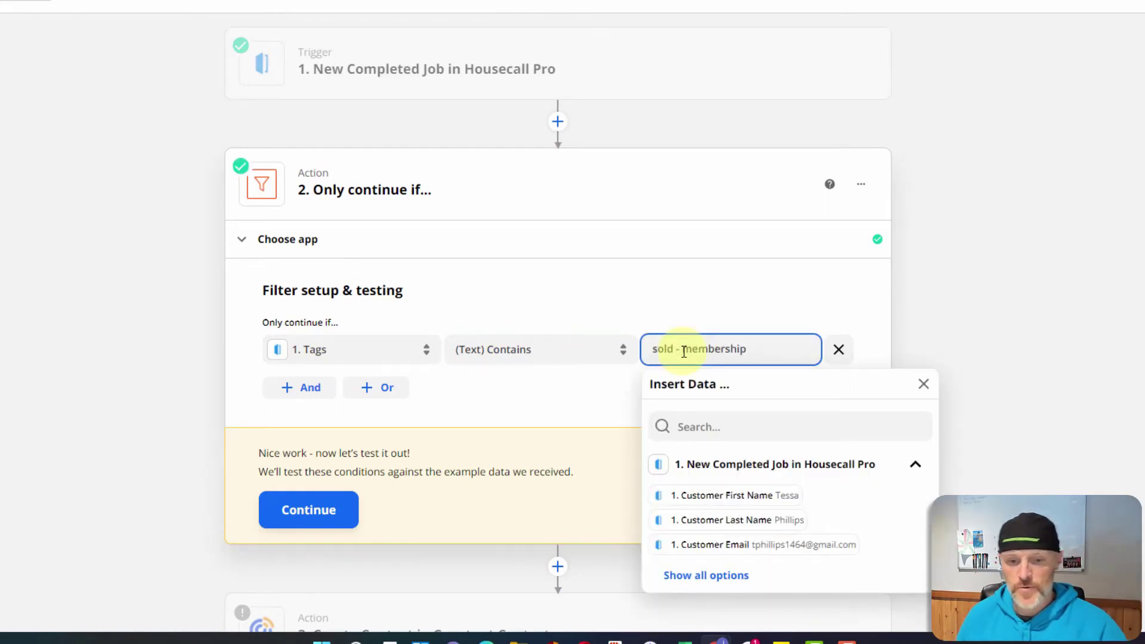
pyautogui.click(708, 574)
pyautogui.scroll(-2, 1020, 478)
pyautogui.scroll(-5, 805, 517)
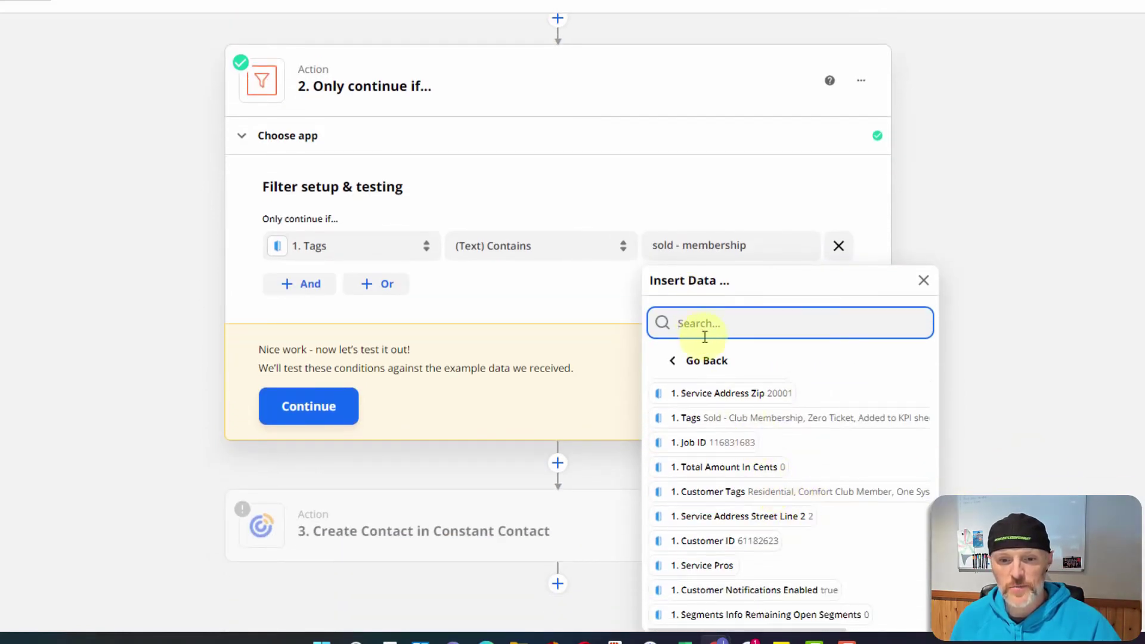
pyautogui.click(658, 247)
pyautogui.write('S')
pyautogui.press('Right')
pyautogui.press('Right')
pyautogui.press('Right')
pyautogui.press('Right')
pyautogui.press('Right')
pyautogui.press('Right')
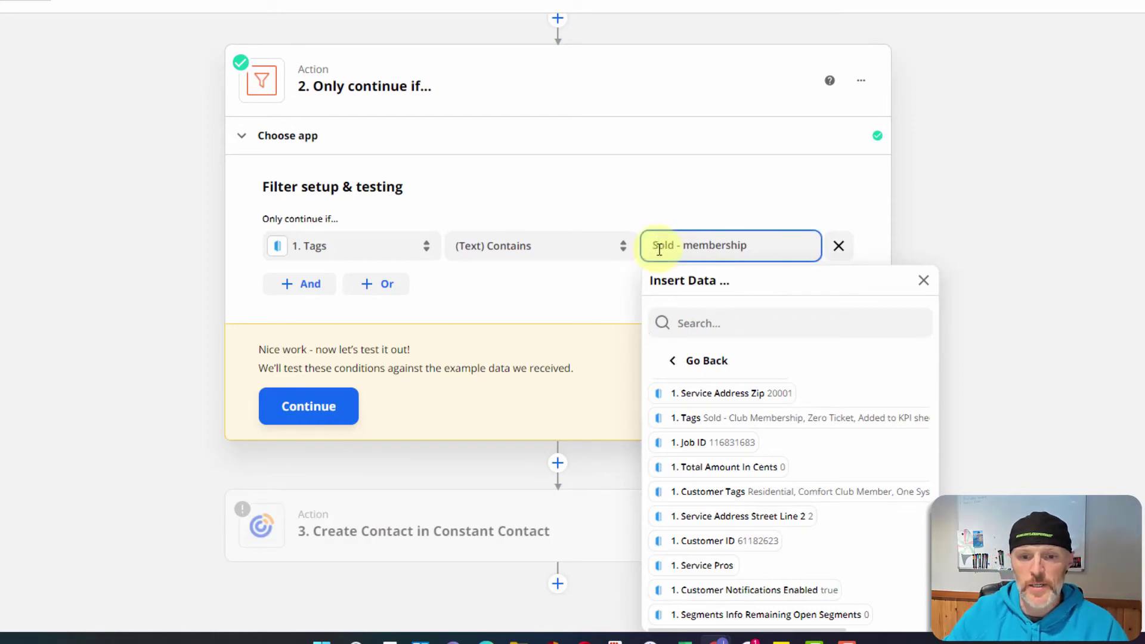
pyautogui.write('Club M')
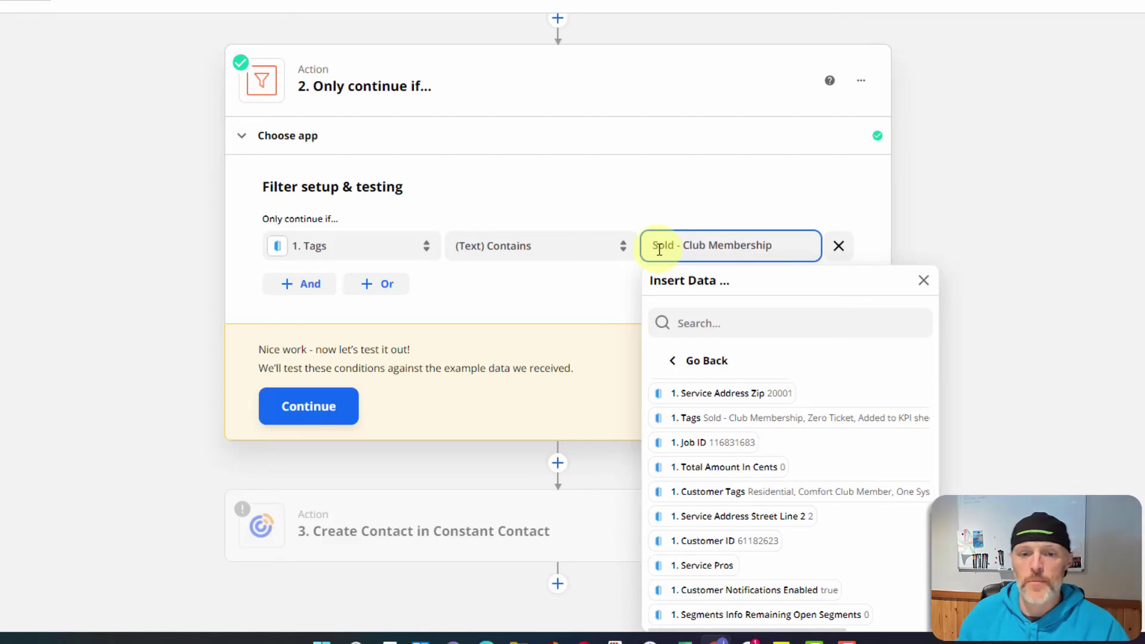
pyautogui.click(557, 296)
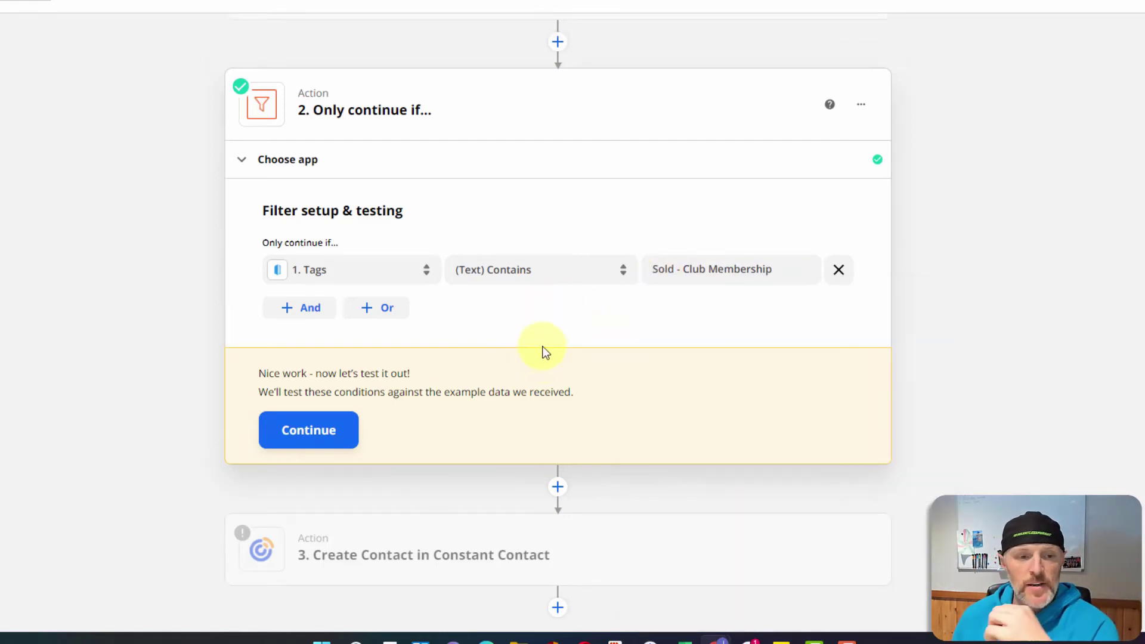
pyautogui.click(322, 431)
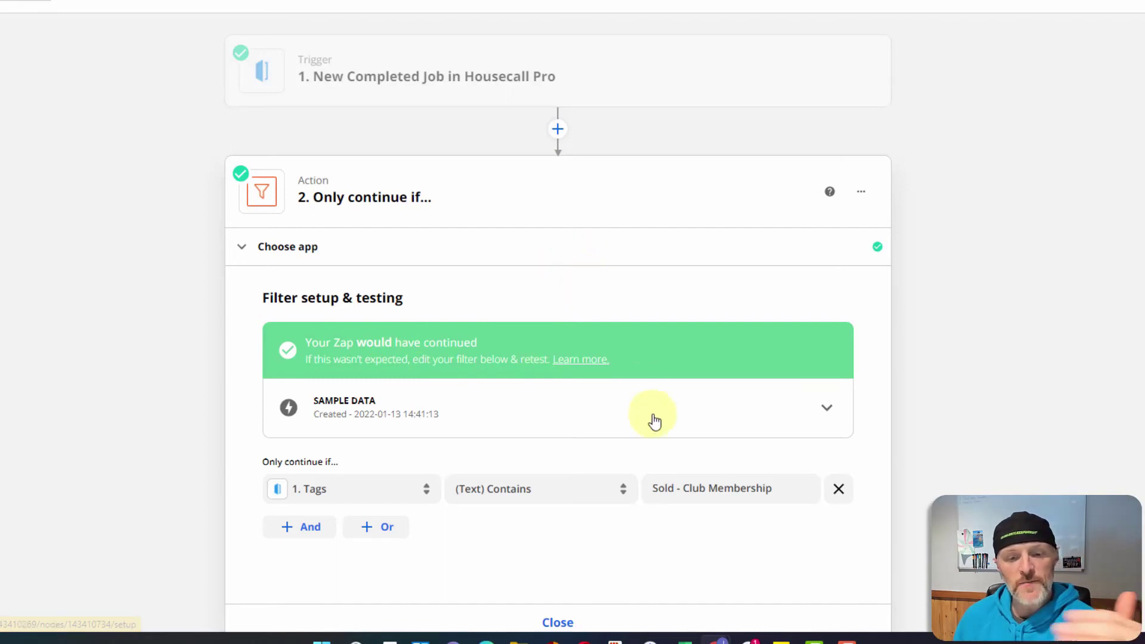
pyautogui.scroll(-3, 593, 283)
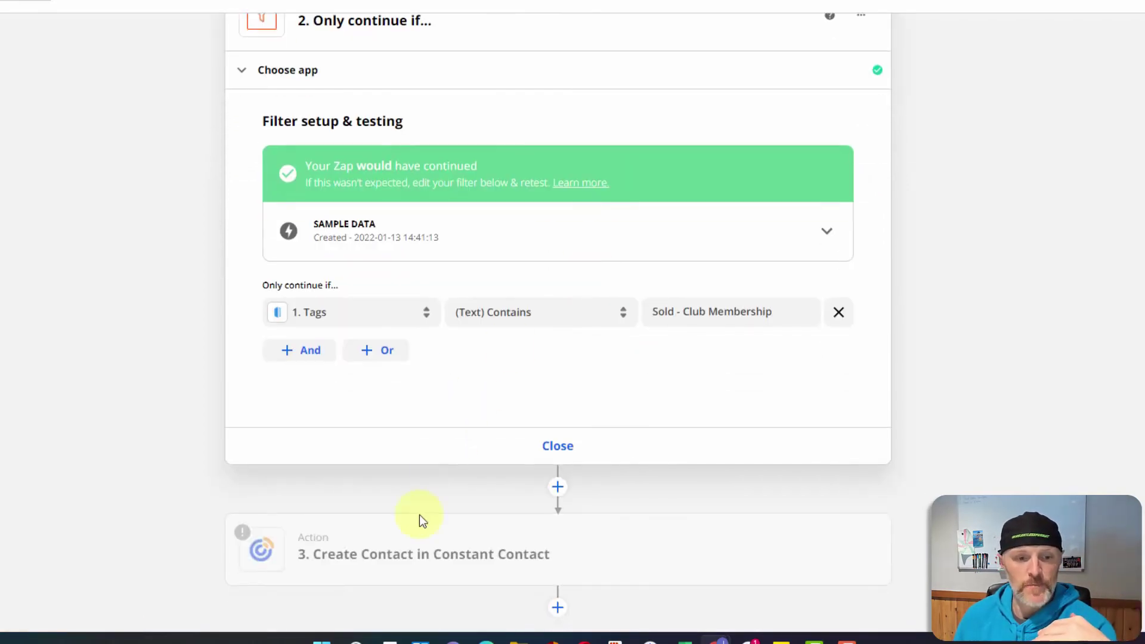
pyautogui.click(396, 551)
pyautogui.click(369, 238)
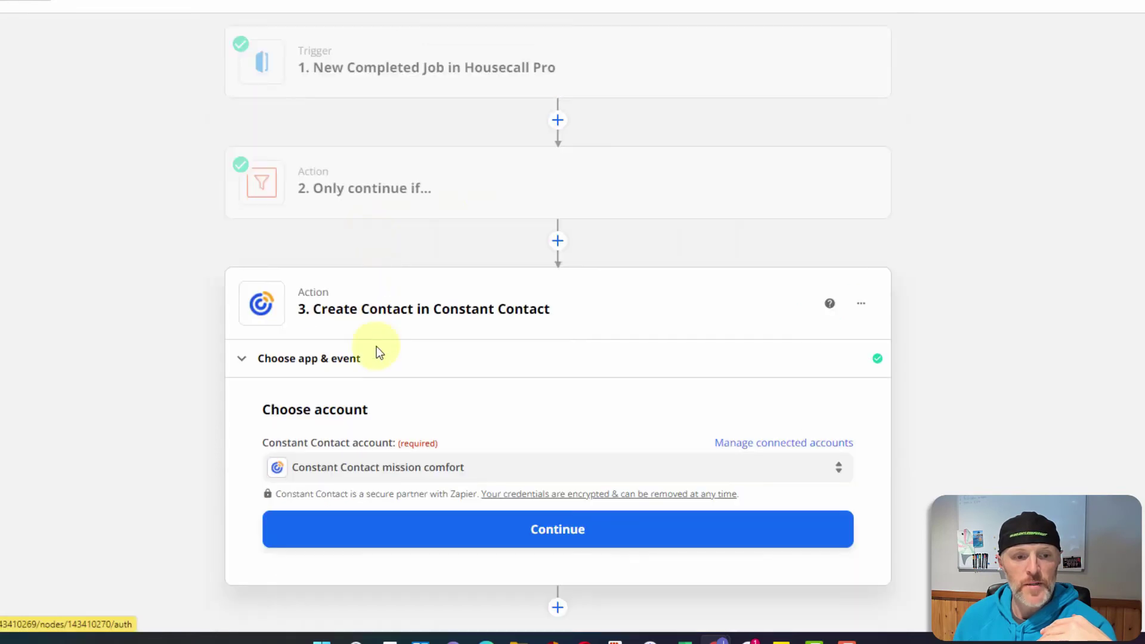